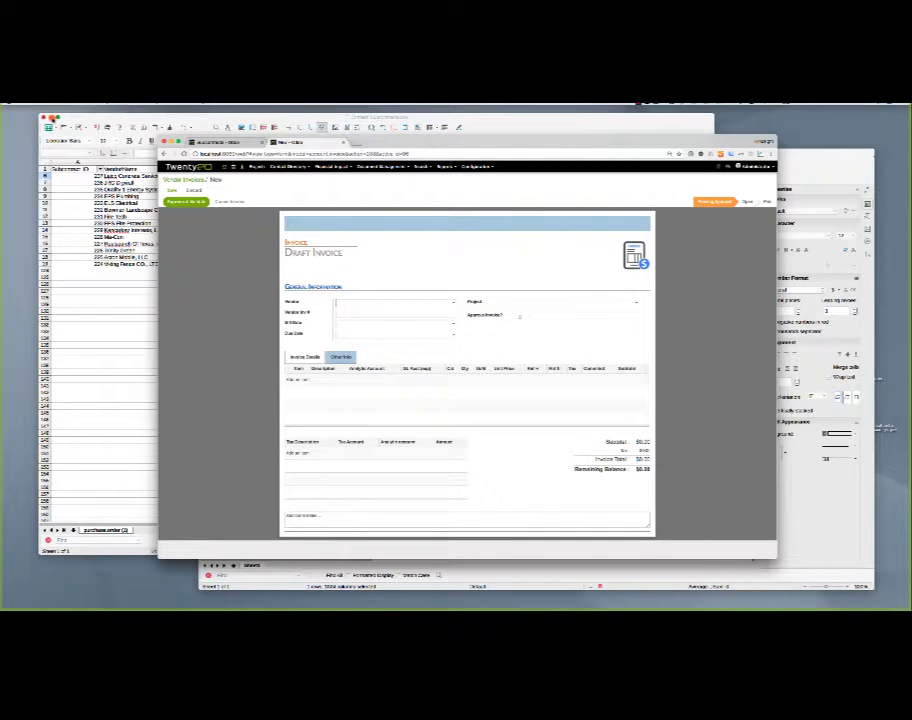
Minimize both spreadsheet windows and reposition the browser window showing the new draft invoice
{"action": "left_click", "coordinate": [51, 118]}
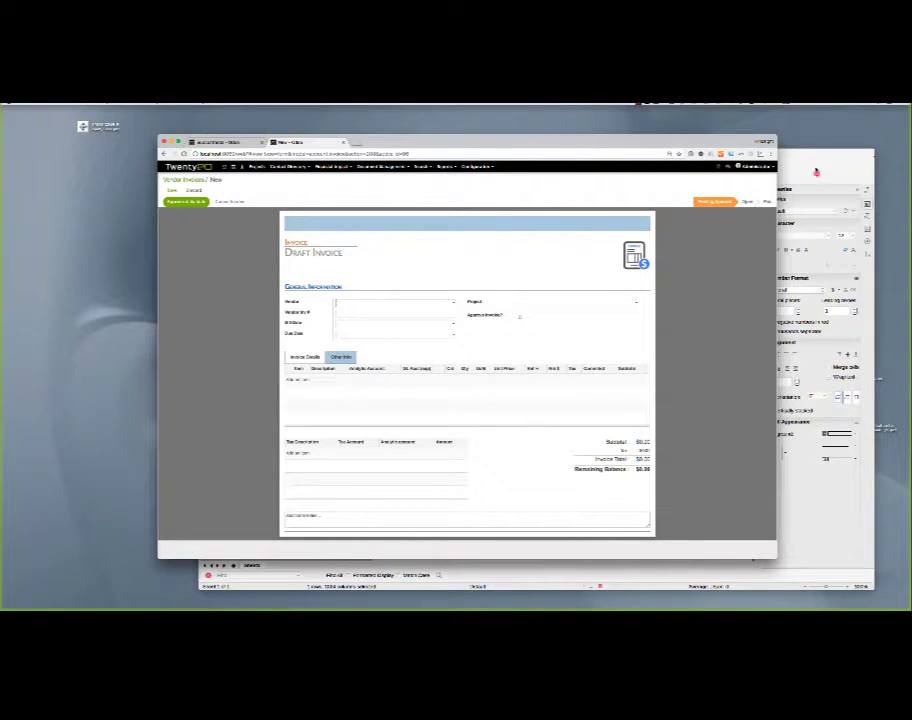
{"action": "left_click", "coordinate": [688, 158]}
{"action": "left_click", "coordinate": [211, 153]}
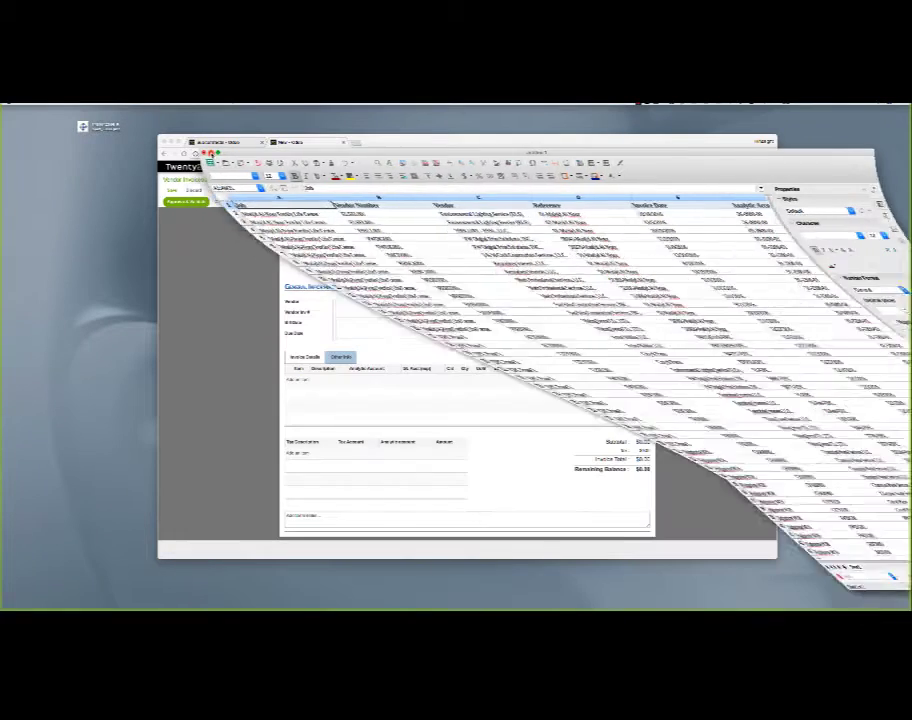
{"action": "left_click_drag", "start_coordinate": [542, 141], "coordinate": [525, 134]}
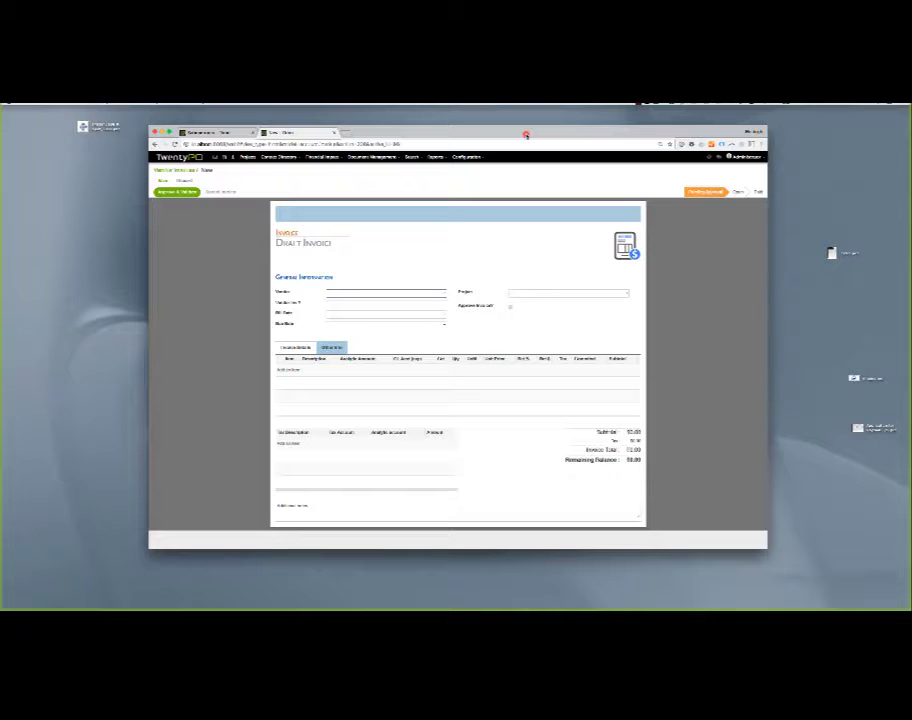
Set the draft invoice's vendor to the first listed vendor and its project to the second listed project
{"action": "left_click", "coordinate": [339, 295]}
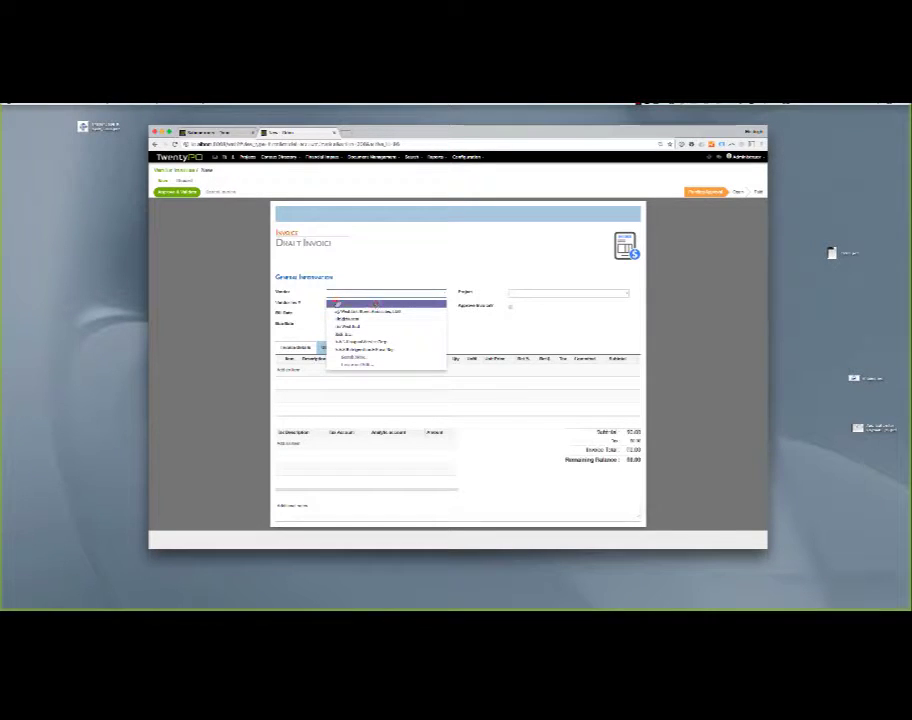
{"action": "left_click", "coordinate": [340, 303]}
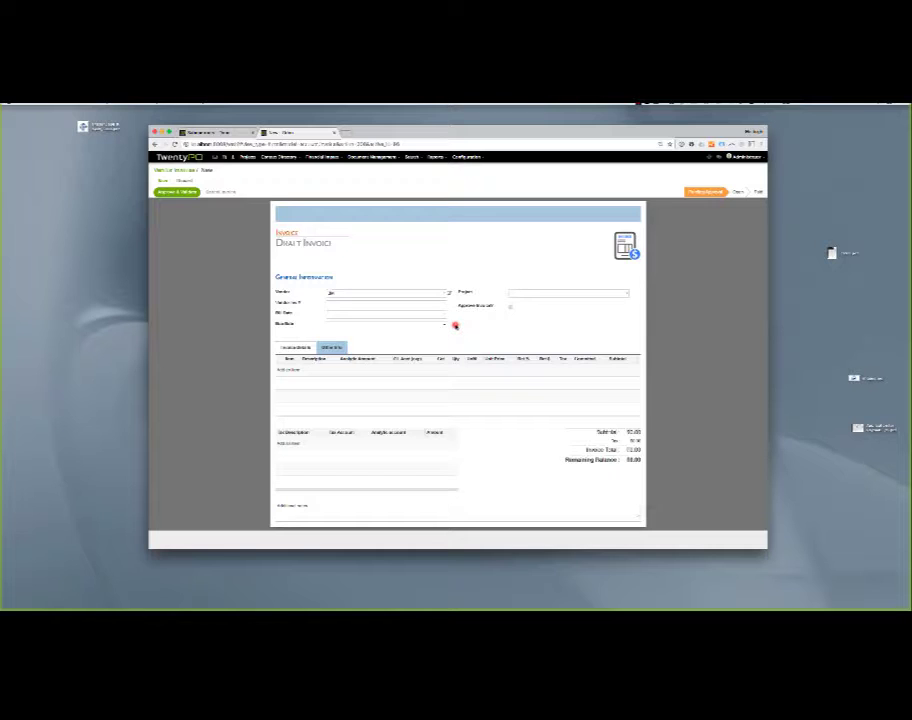
{"action": "left_click", "coordinate": [602, 293]}
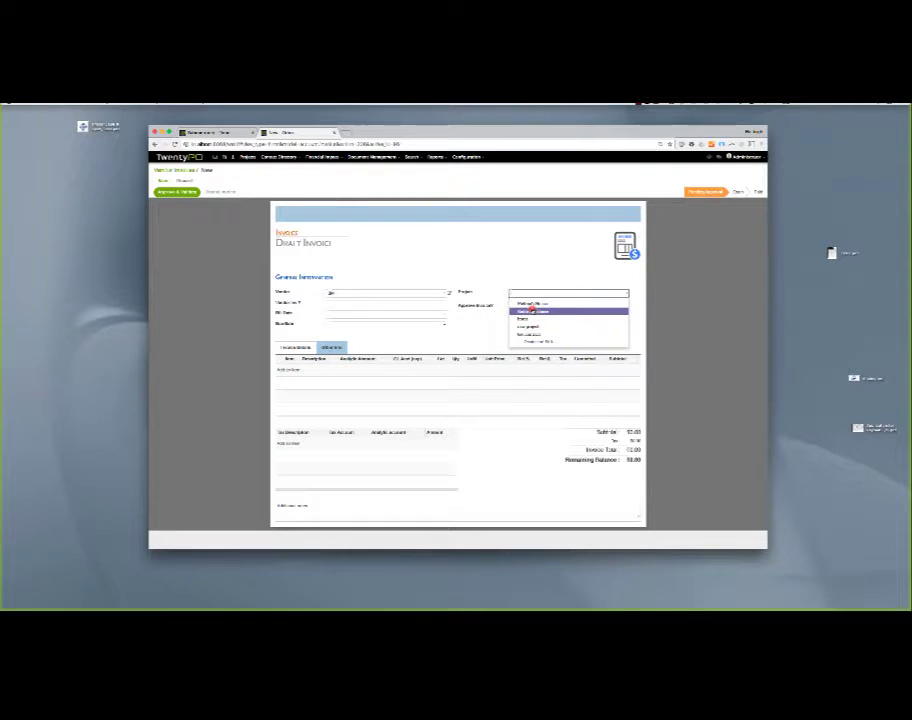
{"action": "left_click", "coordinate": [509, 267]}
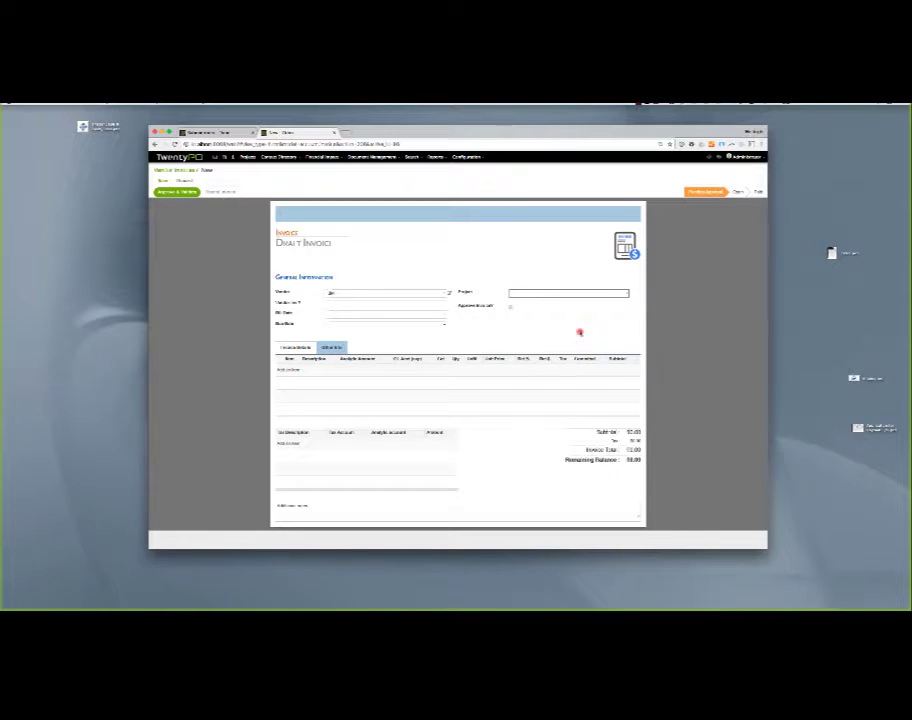
{"action": "left_click", "coordinate": [580, 294]}
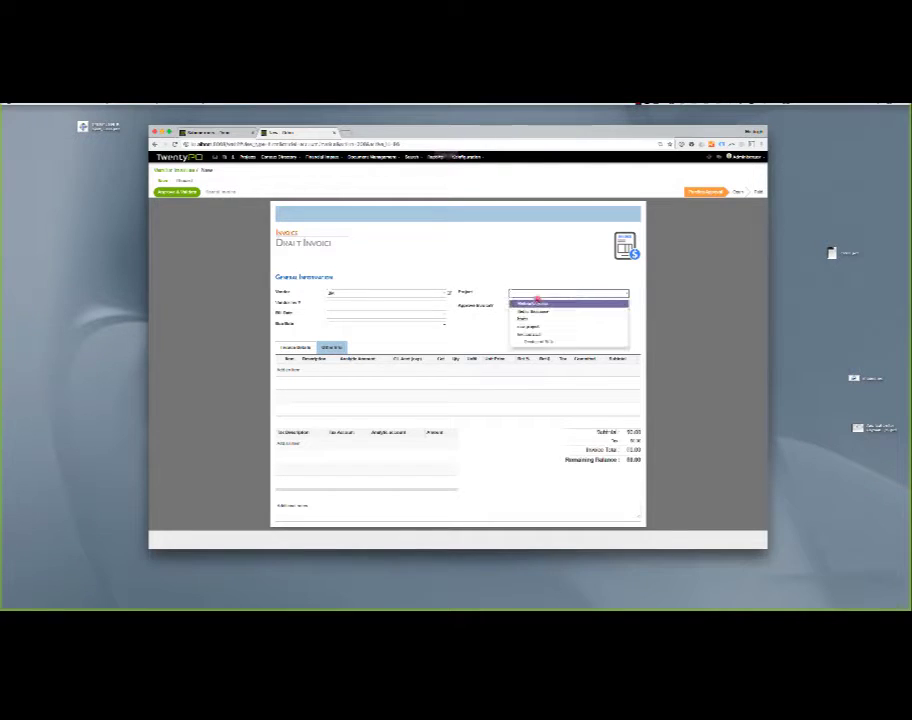
{"action": "left_click", "coordinate": [537, 302]}
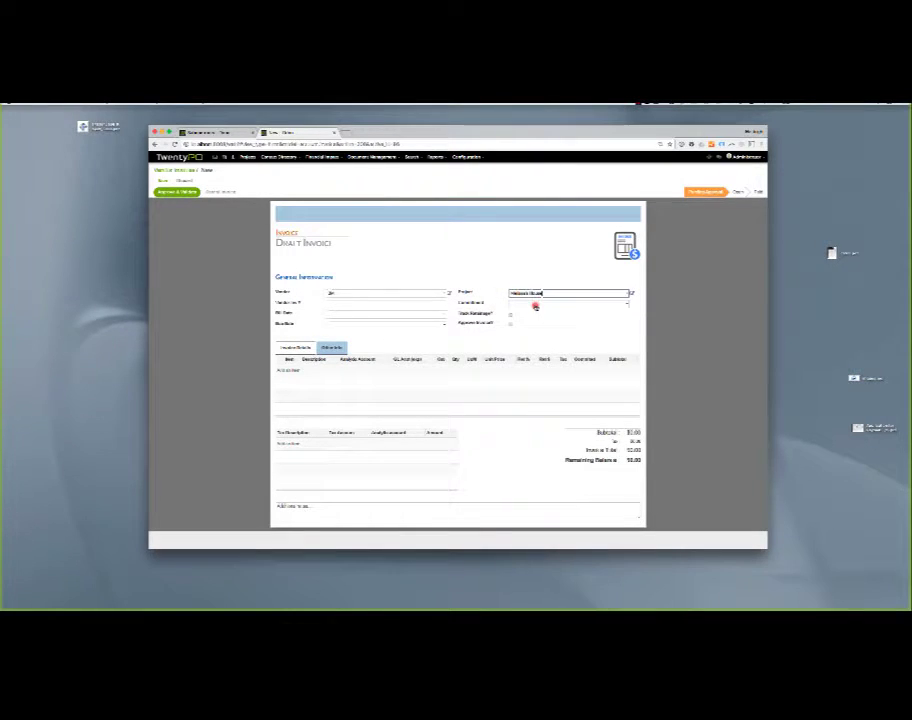
{"action": "left_click", "coordinate": [548, 297]}
{"action": "left_click", "coordinate": [540, 311]}
Check the commitment choices offered for the invoice's project and close them without selecting one
{"action": "left_click", "coordinate": [565, 304]}
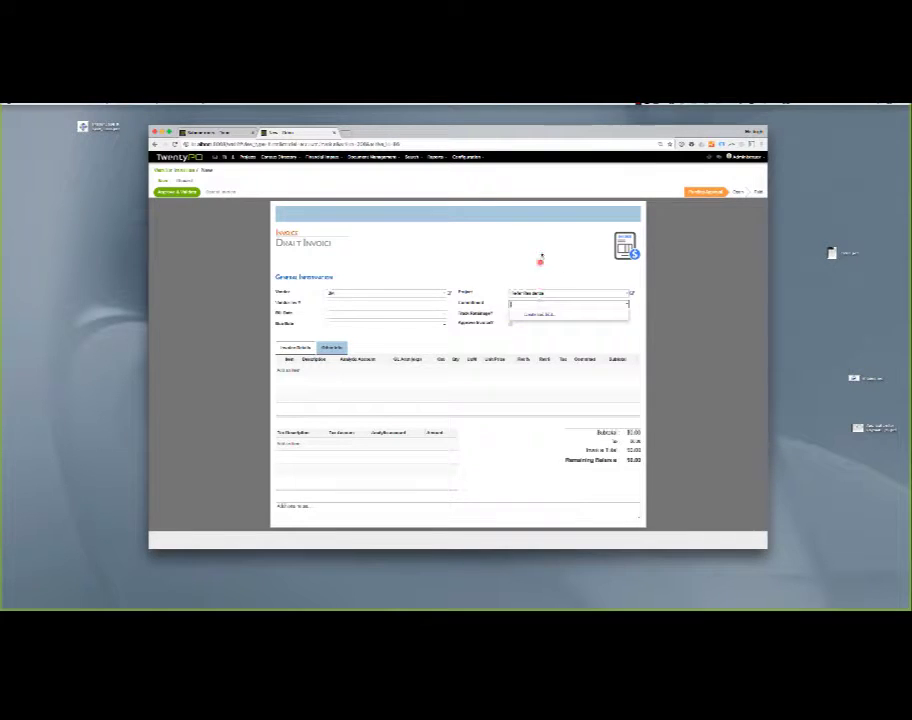
{"action": "left_click", "coordinate": [525, 265]}
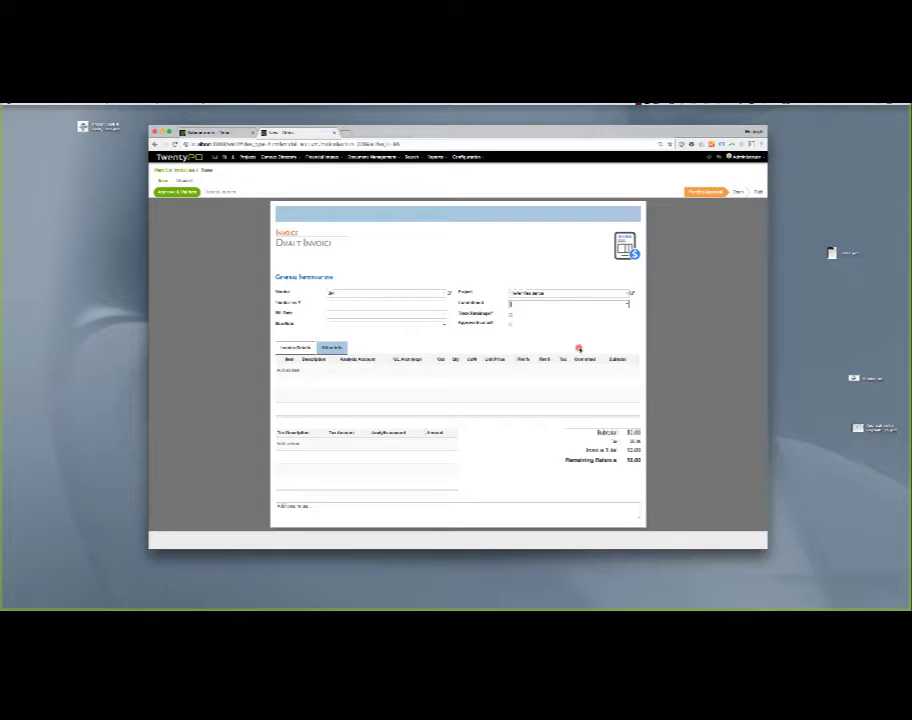
Switch to the invoice spreadsheet and turn on AutoFilter for its header row
{"action": "mouse_move", "coordinate": [633, 597]}
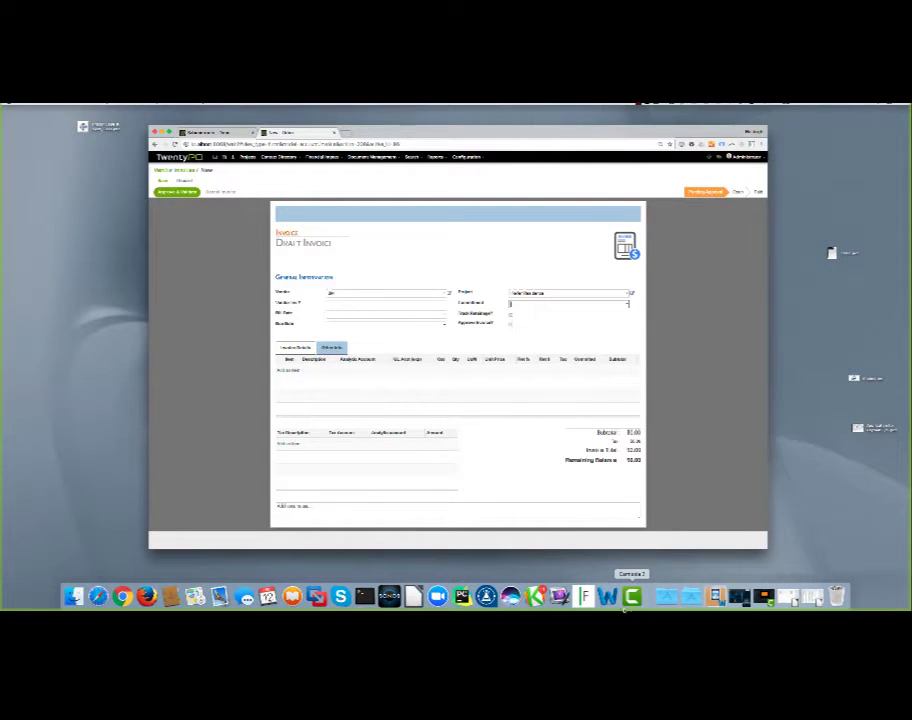
{"action": "left_click", "coordinate": [584, 597]}
{"action": "left_click", "coordinate": [165, 103]}
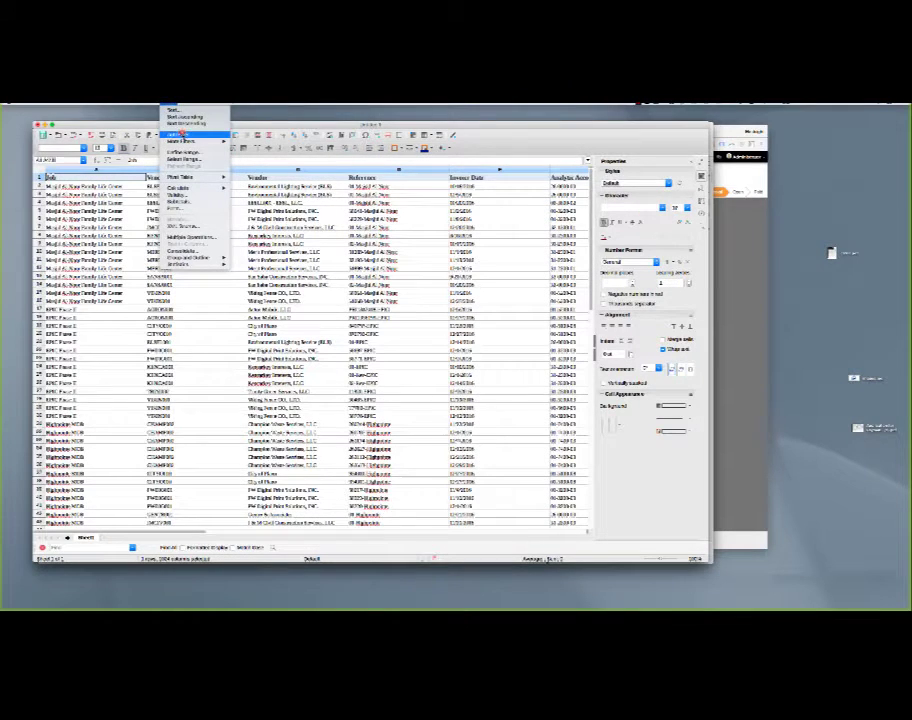
{"action": "left_click", "coordinate": [183, 133]}
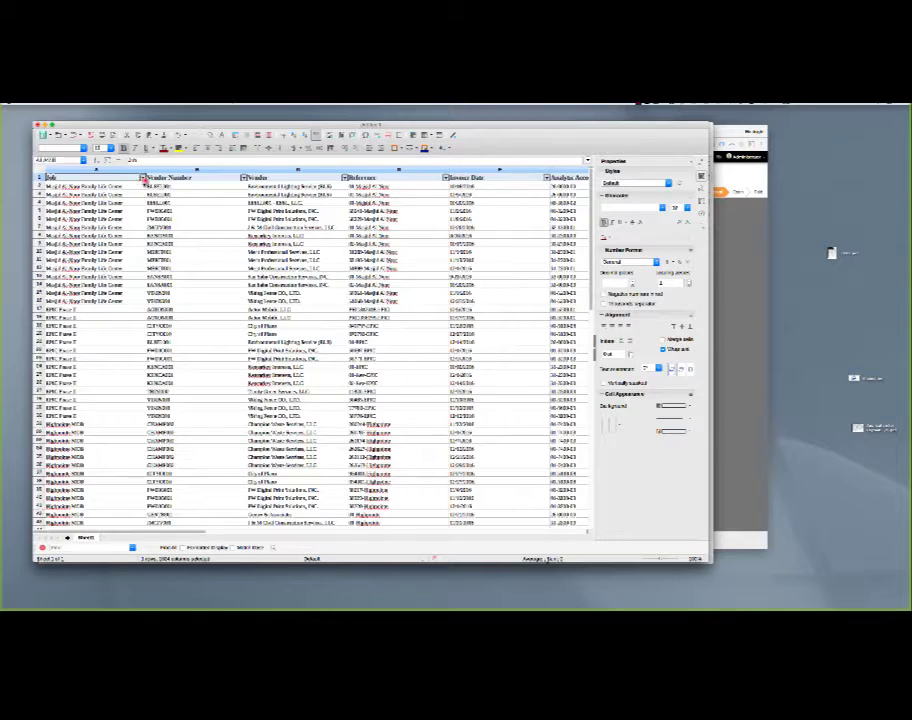
Filter the Job column to show only the EPIC Phase rows
{"action": "left_click", "coordinate": [143, 178]}
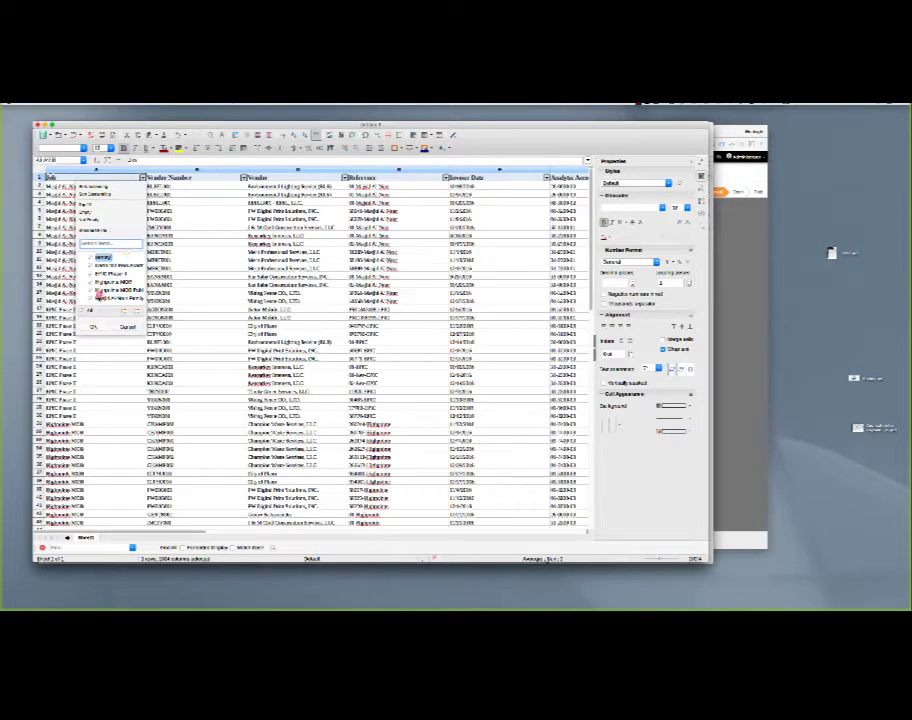
{"action": "left_click", "coordinate": [82, 311]}
{"action": "left_click", "coordinate": [90, 278]}
{"action": "left_click", "coordinate": [93, 327]}
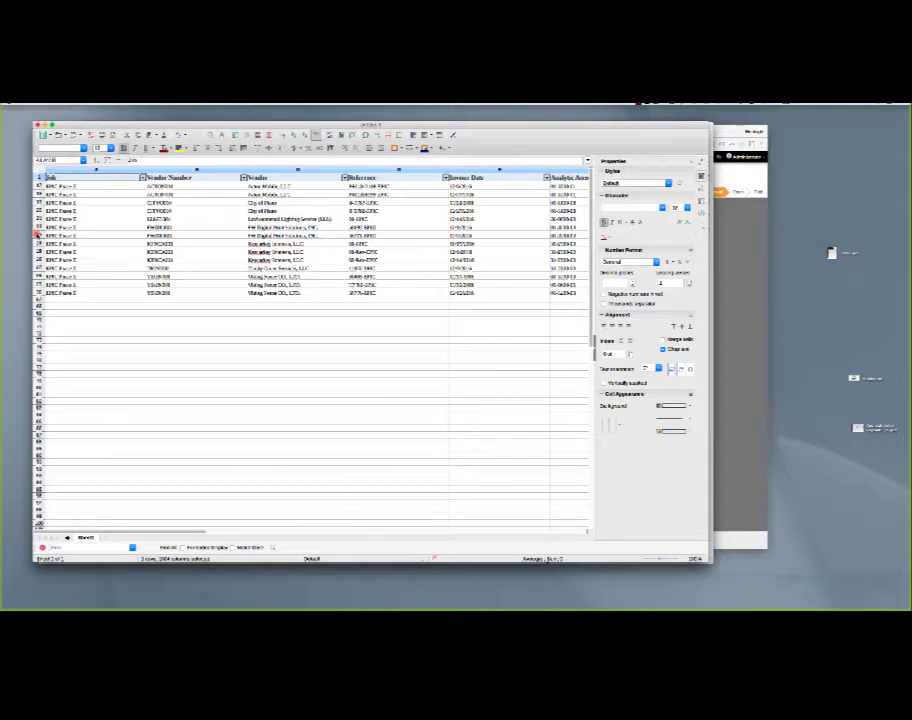
Switch to the browser and open the East Plano Islamic Center project from the projects list
{"action": "left_click", "coordinate": [321, 139]}
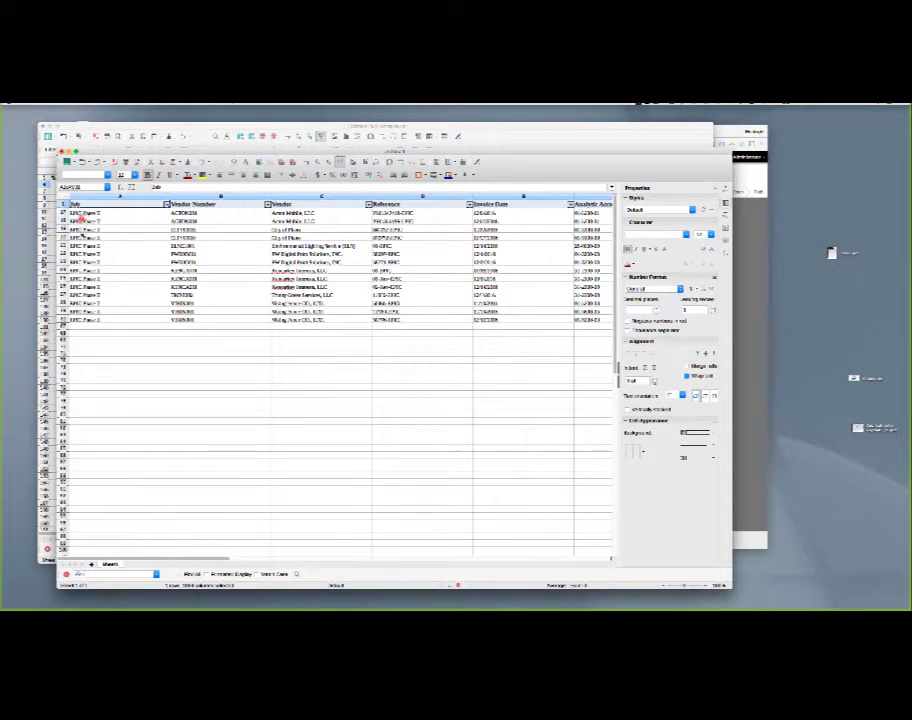
{"action": "left_click", "coordinate": [733, 129]}
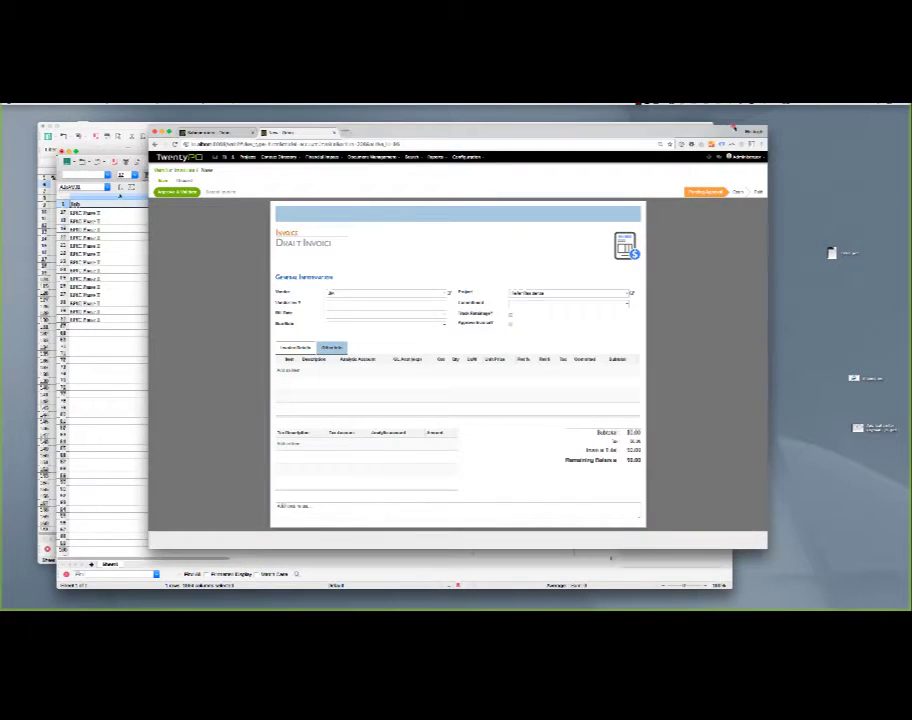
{"action": "left_click", "coordinate": [205, 132]}
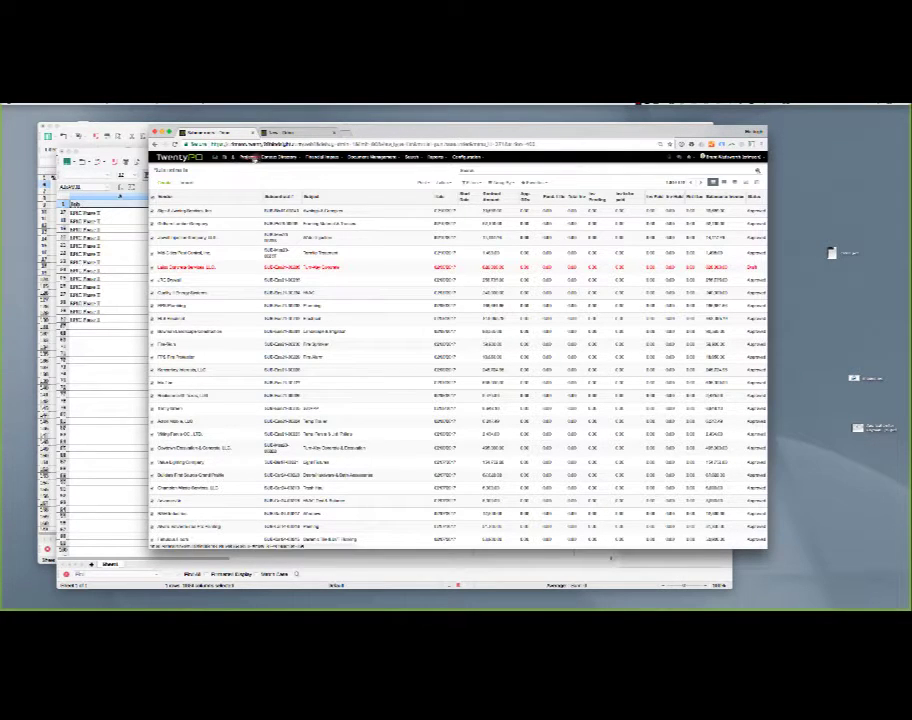
{"action": "left_click", "coordinate": [252, 157]}
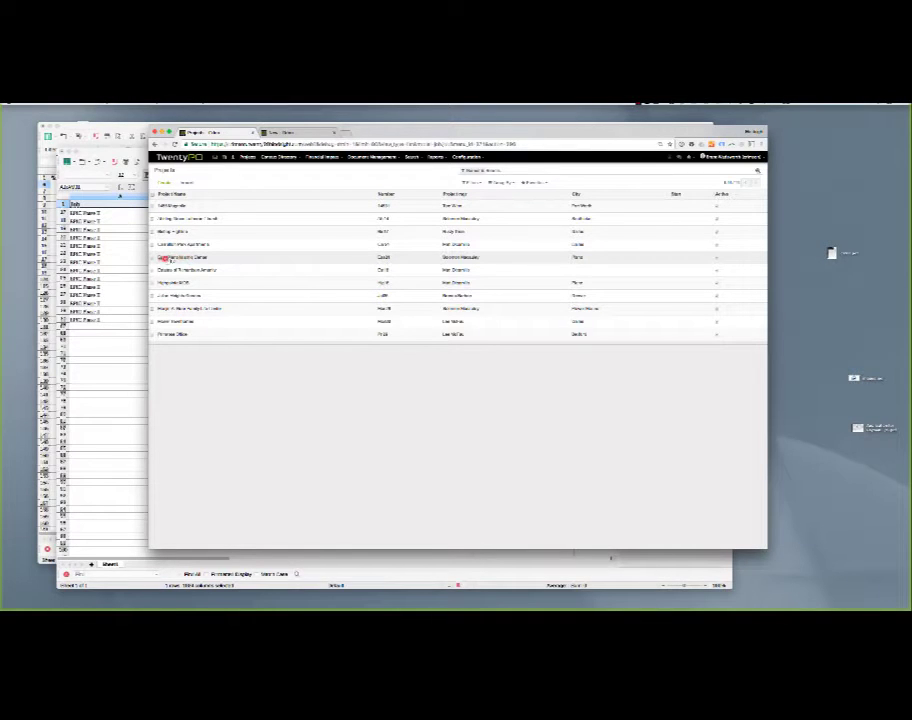
{"action": "left_click", "coordinate": [165, 258]}
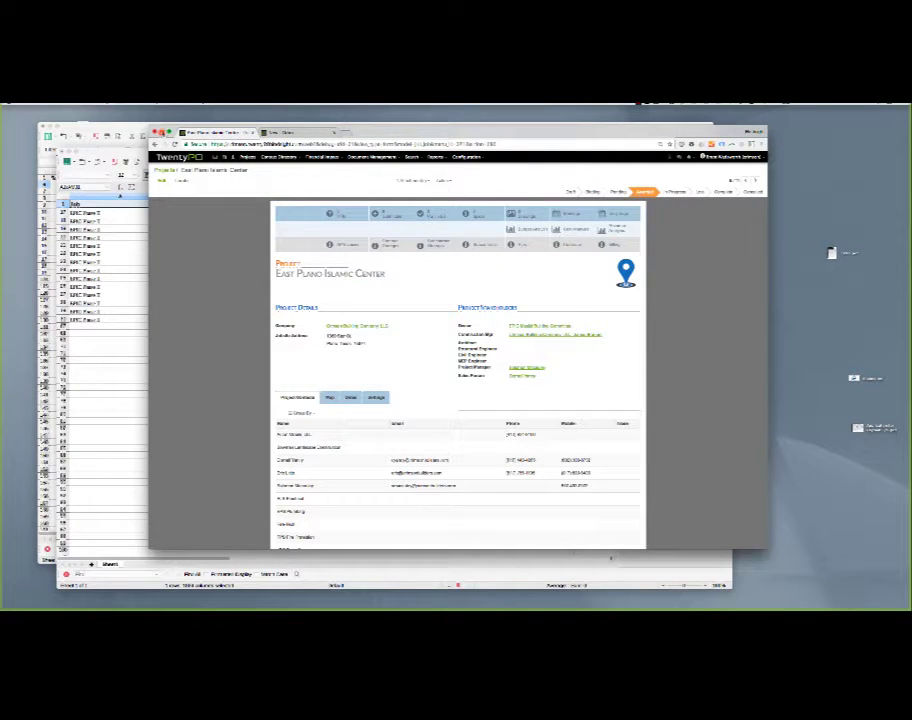
Return to the filtered invoice spreadsheet and review its invoice amount, retainage and Subcontract columns
{"action": "left_click", "coordinate": [118, 212]}
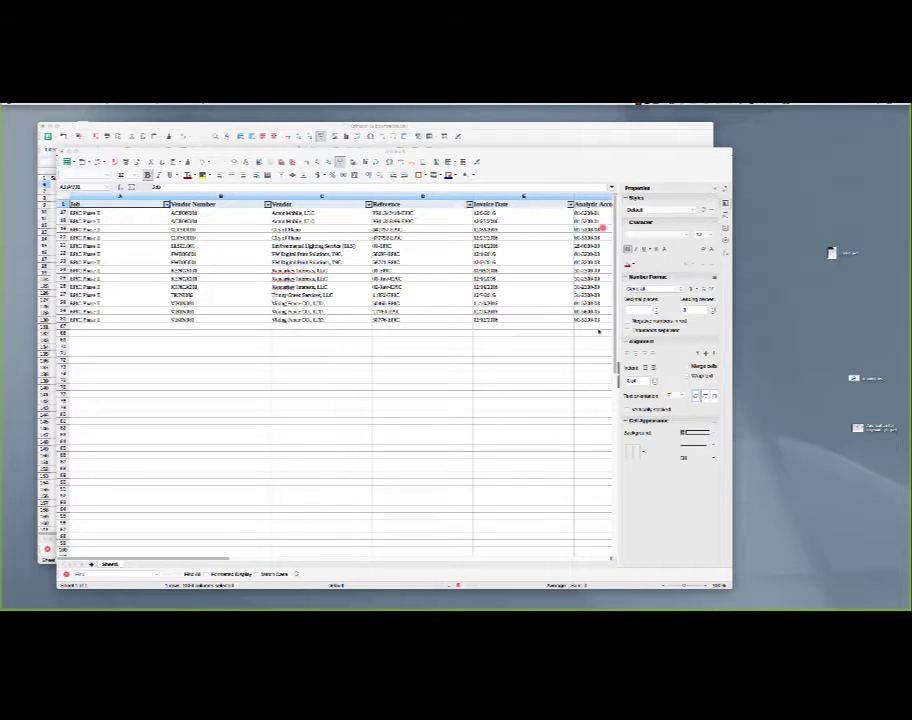
{"action": "left_click_drag", "start_coordinate": [206, 558], "coordinate": [440, 562]}
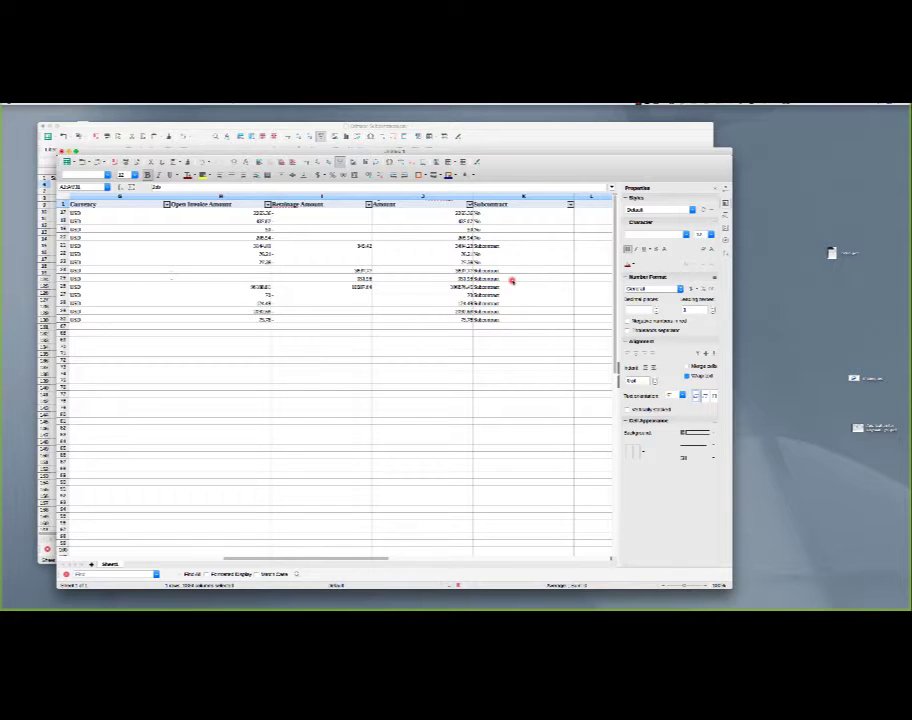
Switch to Google Chrome and open the list of subcontracts under committed costs
{"action": "mouse_move", "coordinate": [546, 607]}
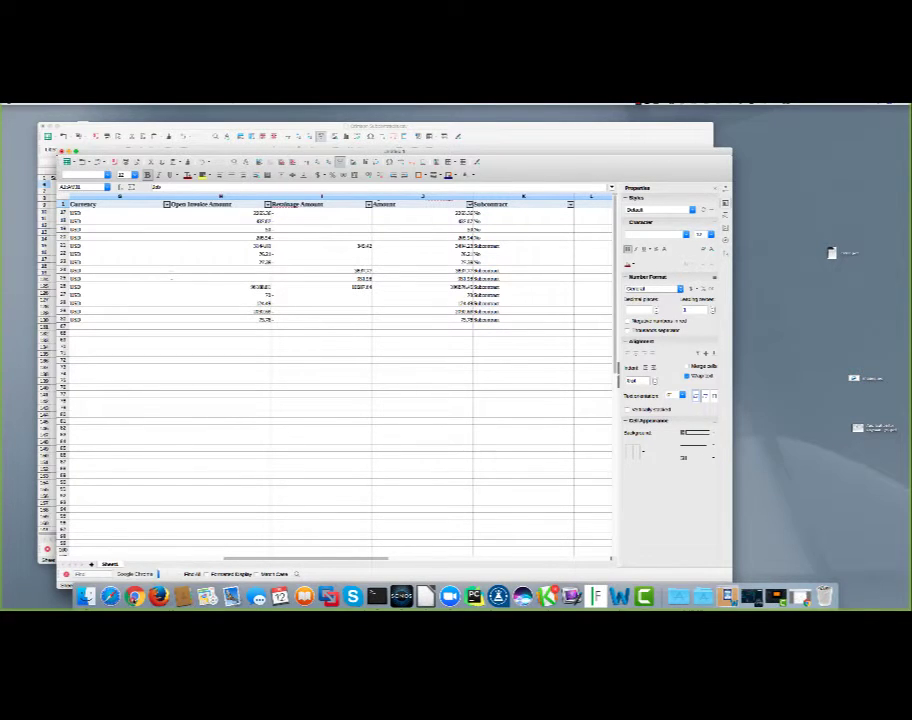
{"action": "left_click", "coordinate": [134, 596]}
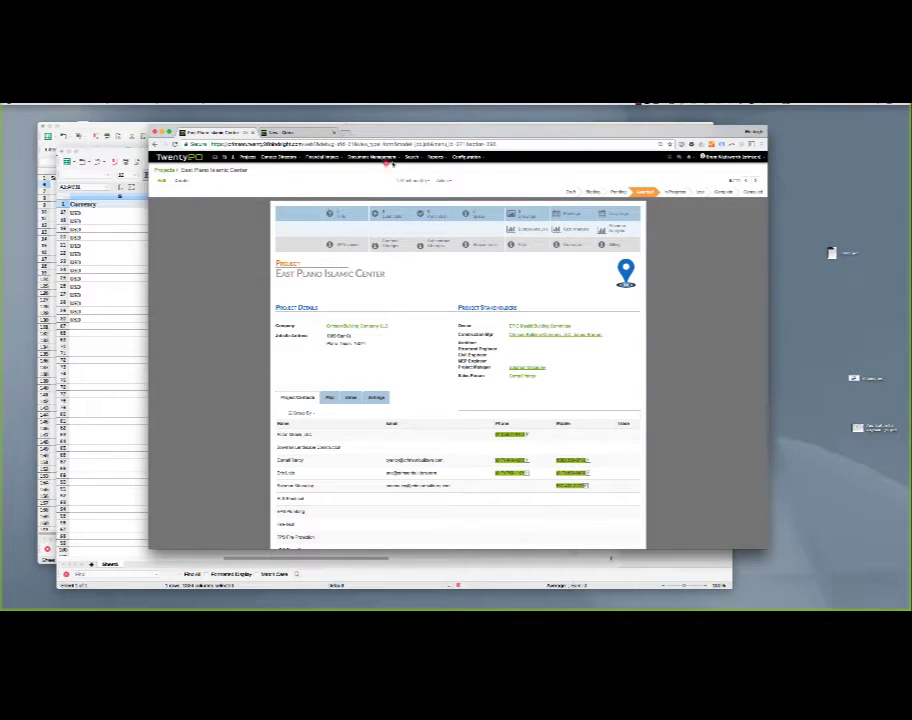
{"action": "left_click", "coordinate": [322, 157]}
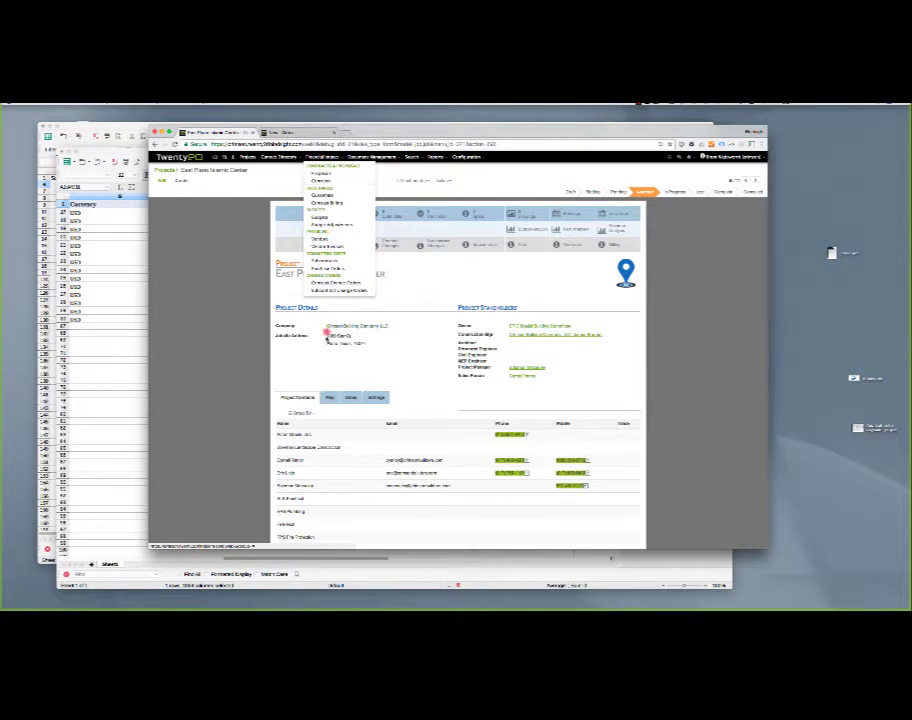
{"action": "left_click", "coordinate": [335, 262]}
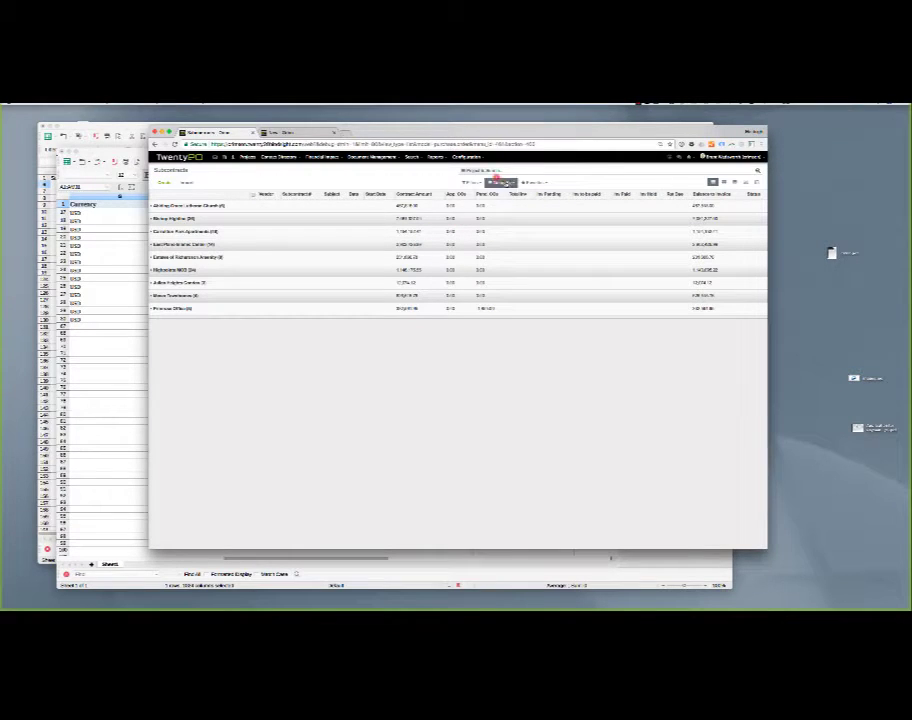
Group the subcontracts by vendor instead of project and expand the Weatherproofing & Construction vendor's group
{"action": "left_click", "coordinate": [497, 170]}
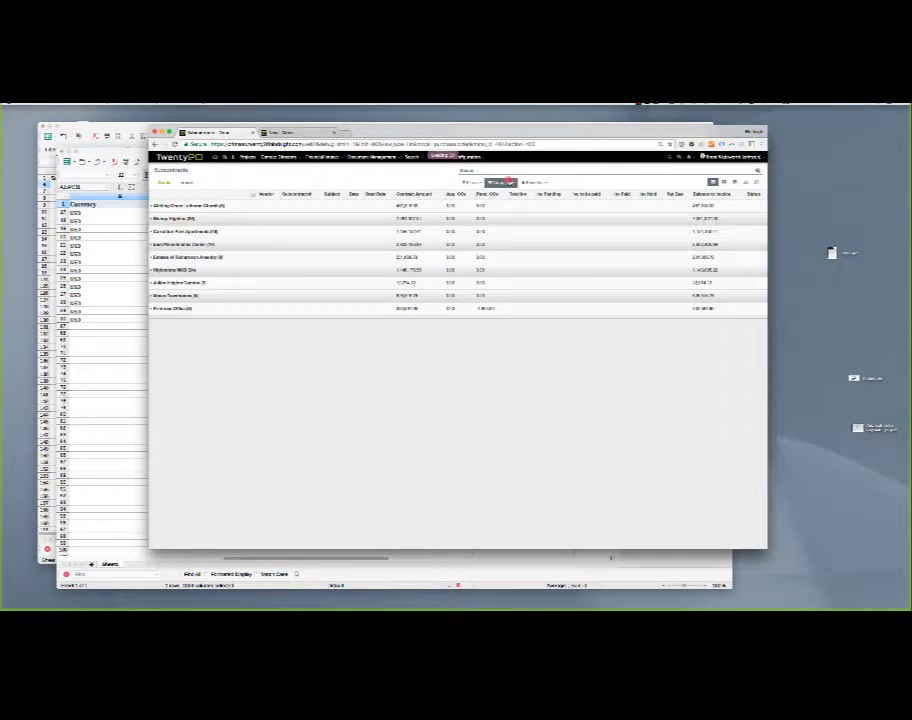
{"action": "left_click", "coordinate": [500, 183]}
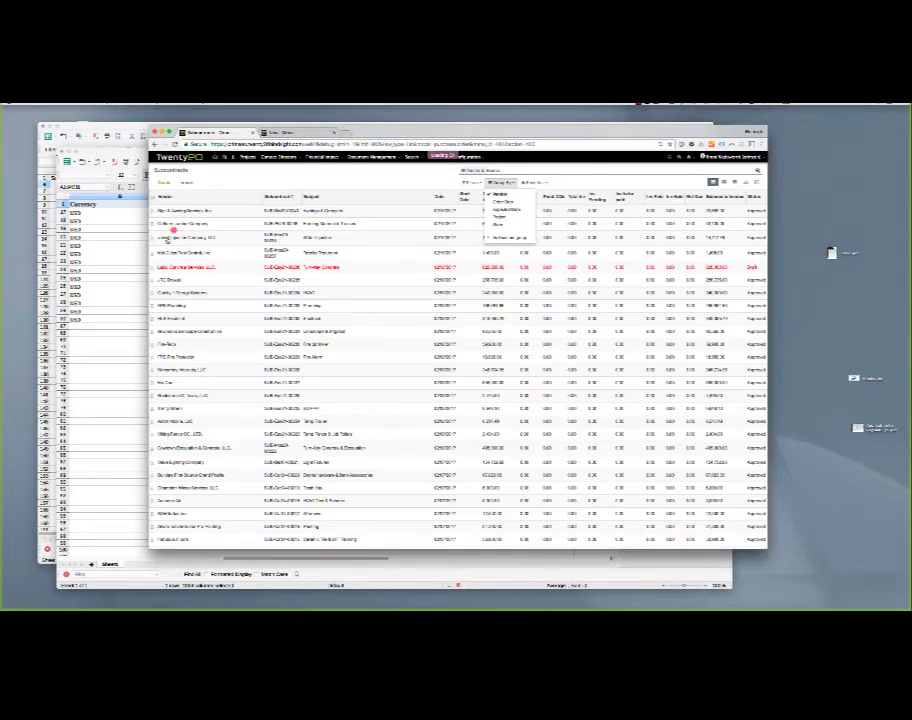
{"action": "left_click", "coordinate": [500, 195]}
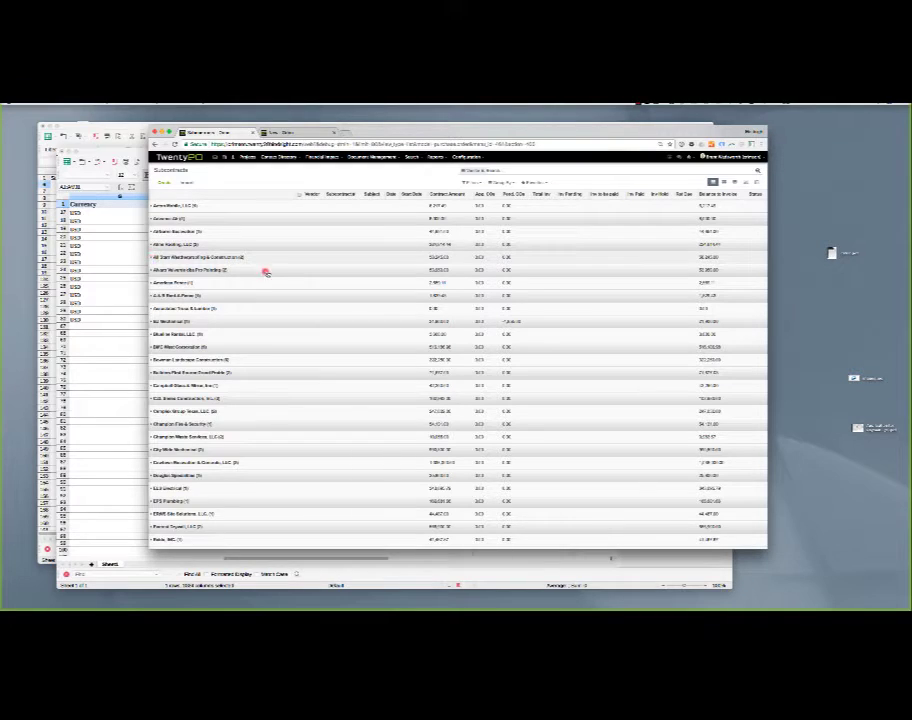
{"action": "left_click", "coordinate": [218, 259]}
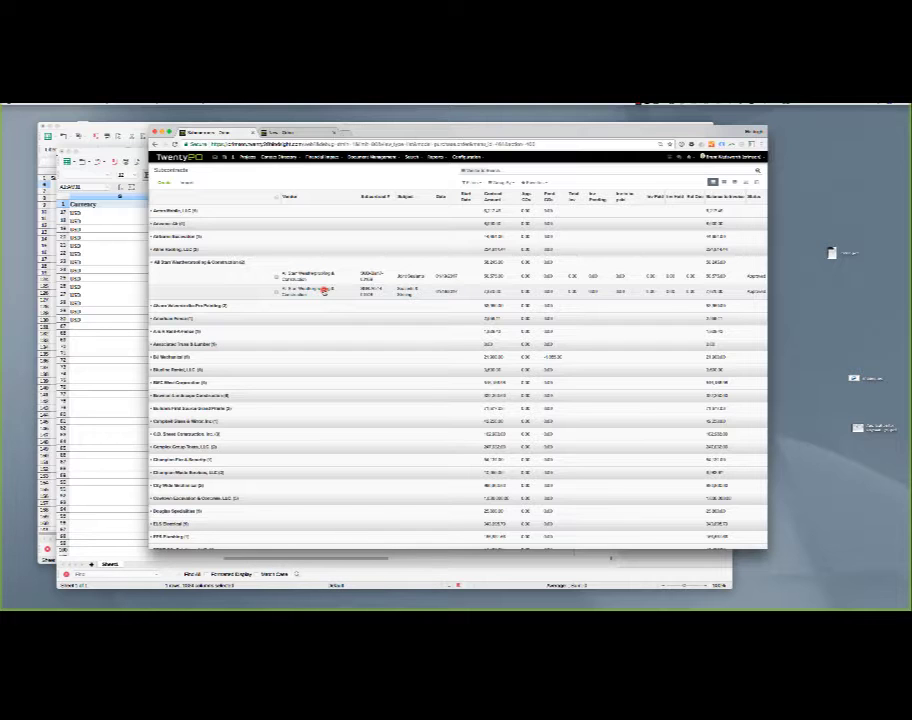
Recheck the Subcontract column in the invoice spreadsheet, and open the Highpointe MOB project in the browser
{"action": "left_click", "coordinate": [116, 267]}
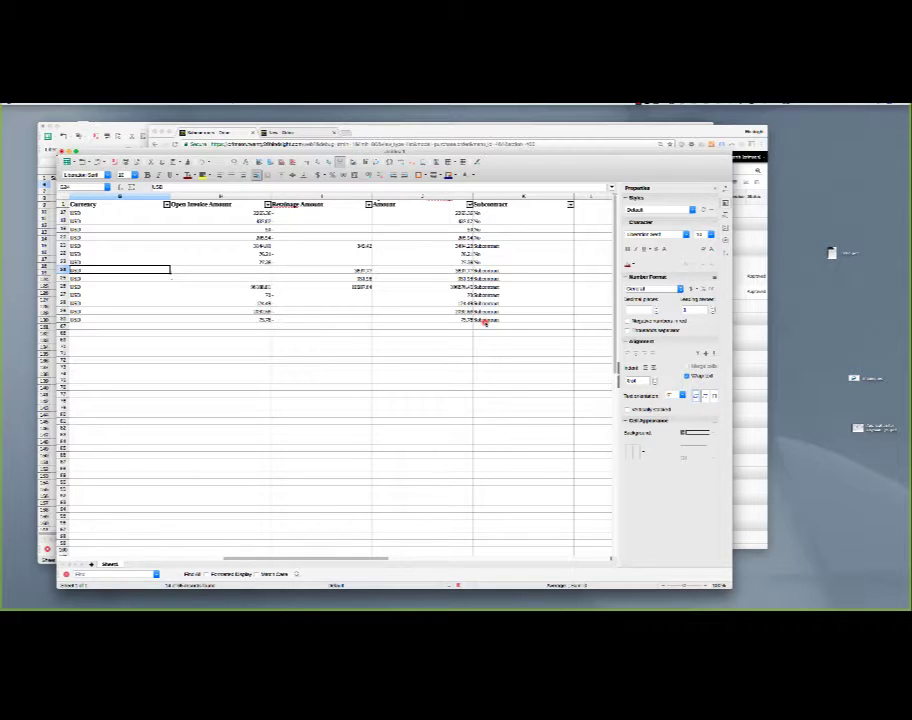
{"action": "left_click", "coordinate": [385, 142]}
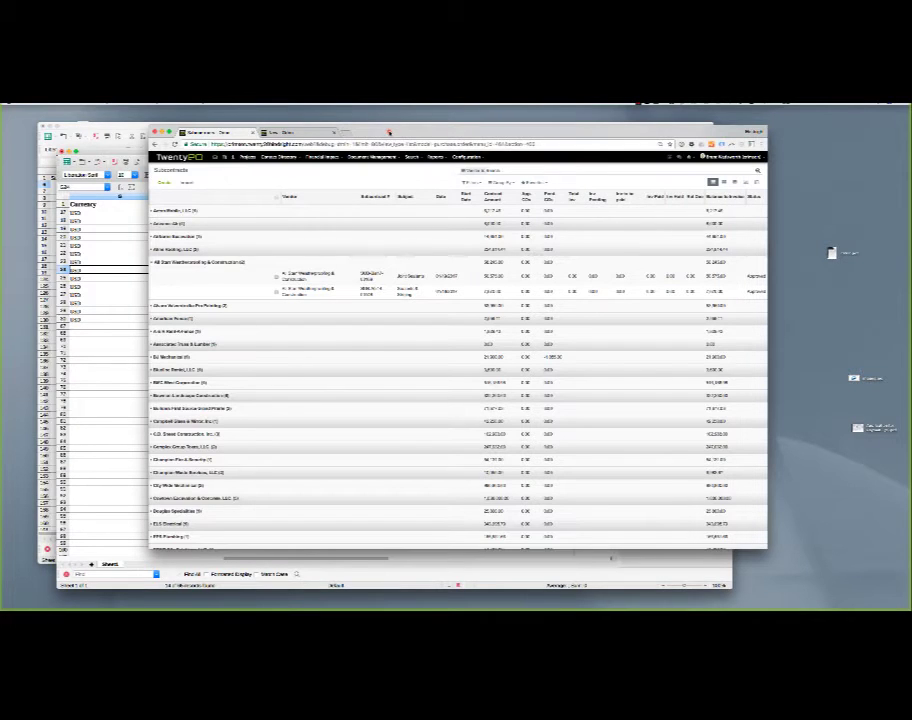
{"action": "left_click", "coordinate": [244, 158]}
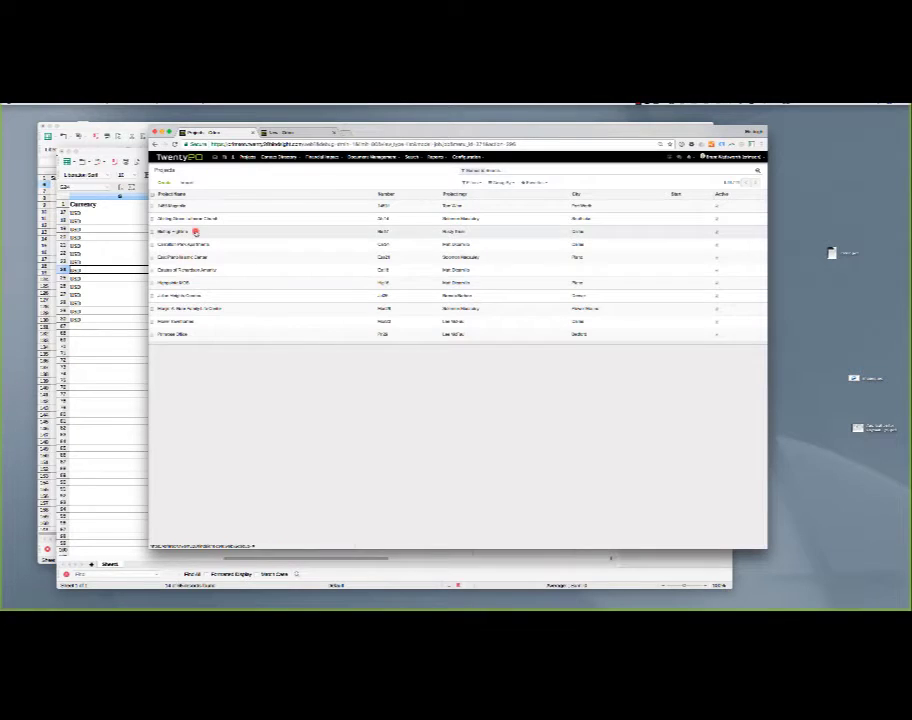
{"action": "left_click", "coordinate": [181, 284]}
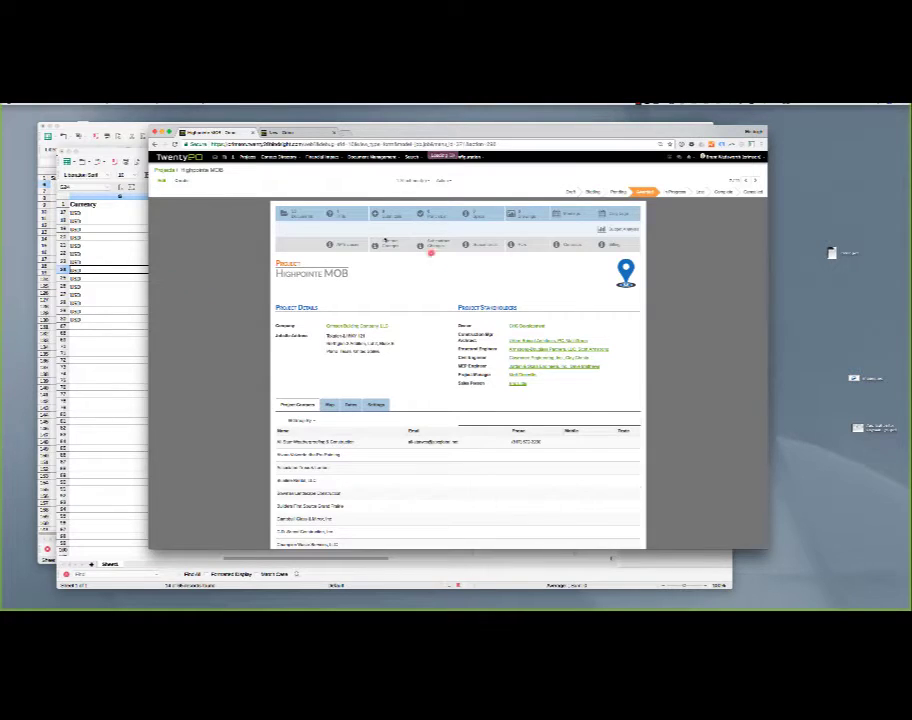
Open the Highpointe MOB project's vendor invoices and expand the project group under the Champion Waste Services vendor
{"action": "left_click", "coordinate": [350, 246]}
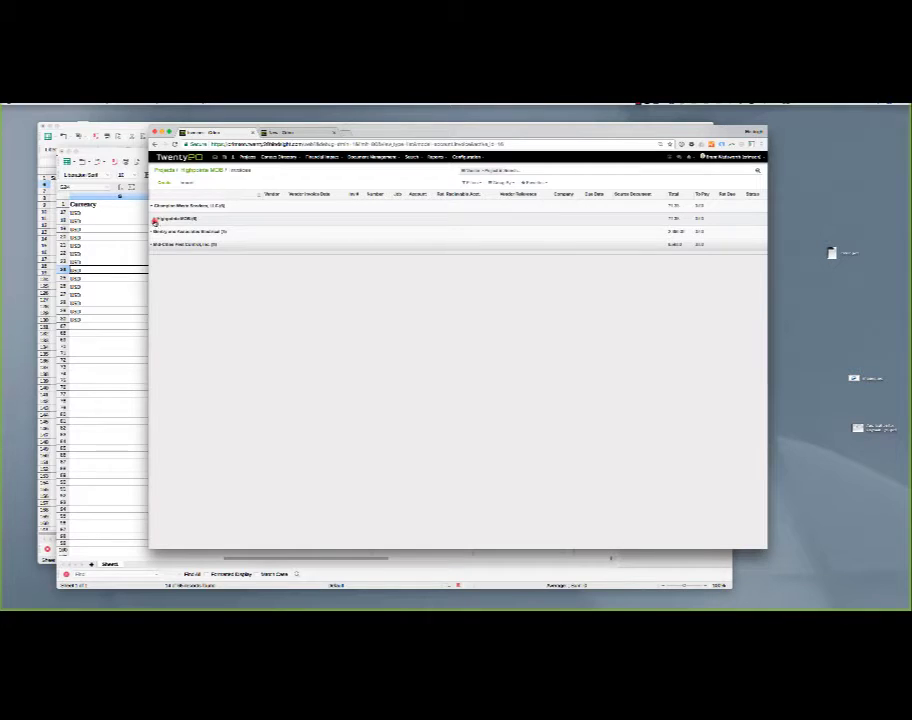
{"action": "left_click", "coordinate": [155, 218]}
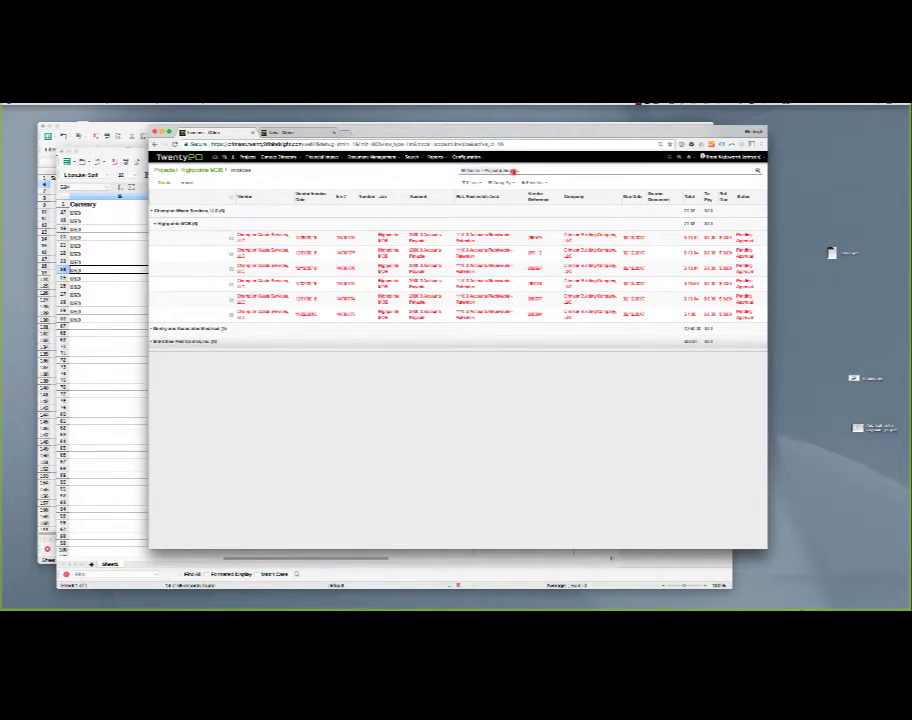
Clear the vendor and project grouping, regroup the invoices by project only, and expand the Highpointe MOB group
{"action": "left_click", "coordinate": [512, 171]}
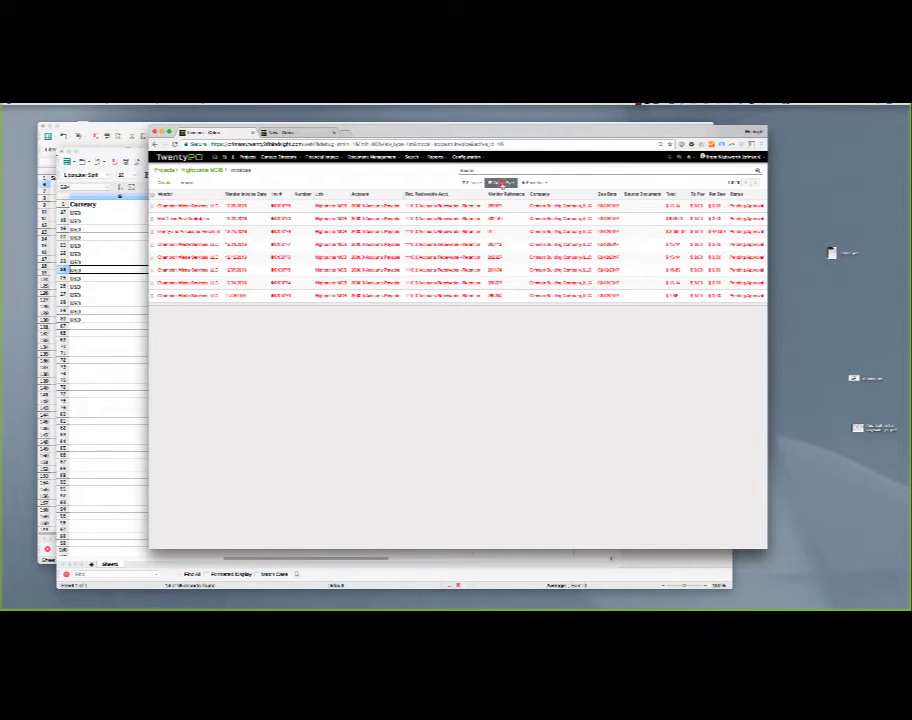
{"action": "left_click", "coordinate": [502, 183]}
{"action": "left_click", "coordinate": [500, 217]}
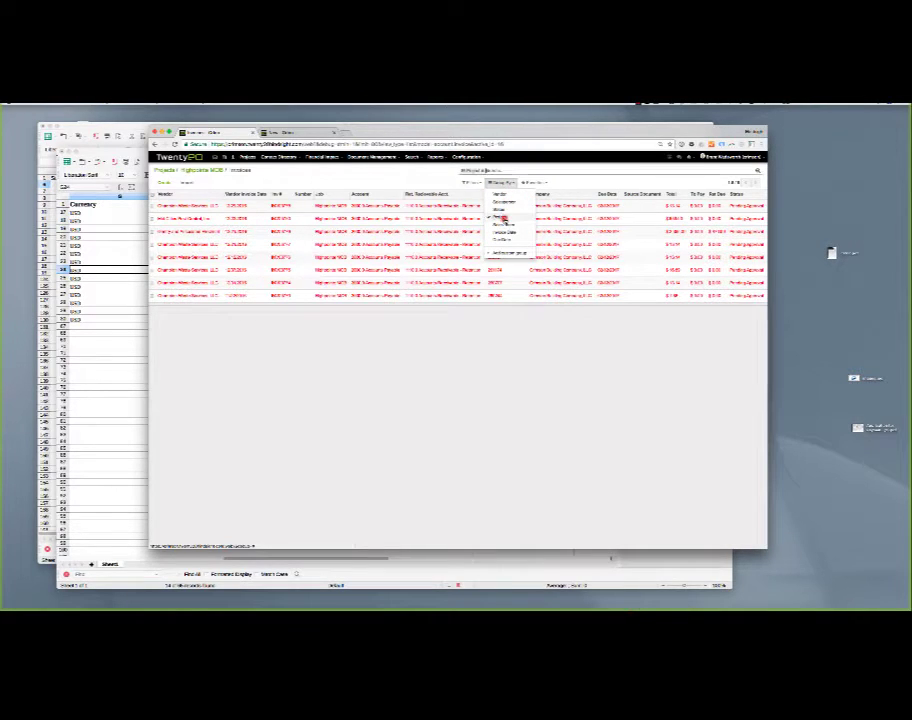
{"action": "left_click", "coordinate": [340, 183]}
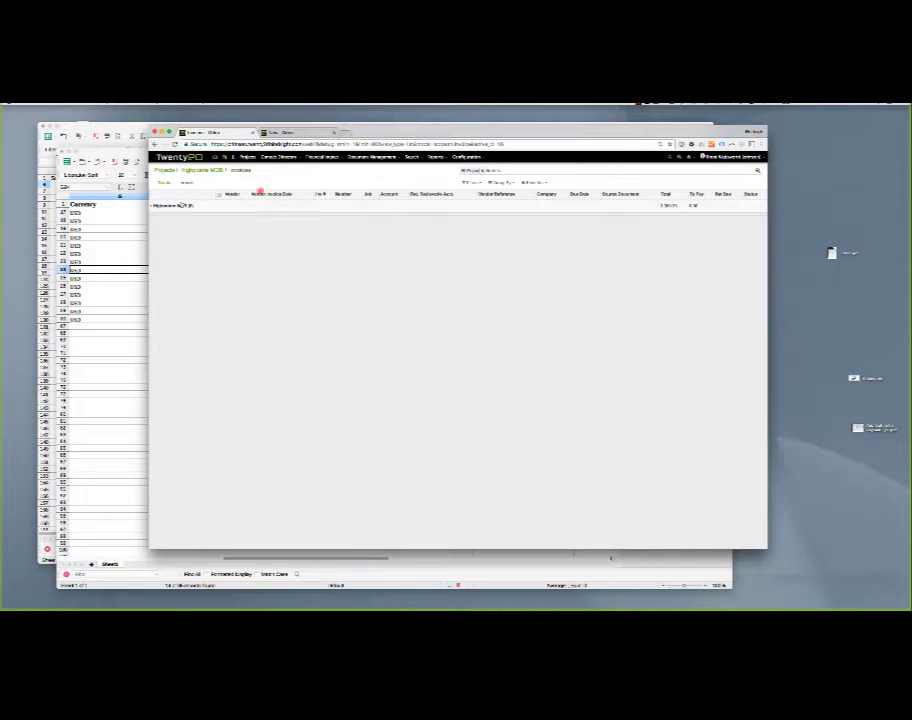
{"action": "left_click", "coordinate": [156, 206]}
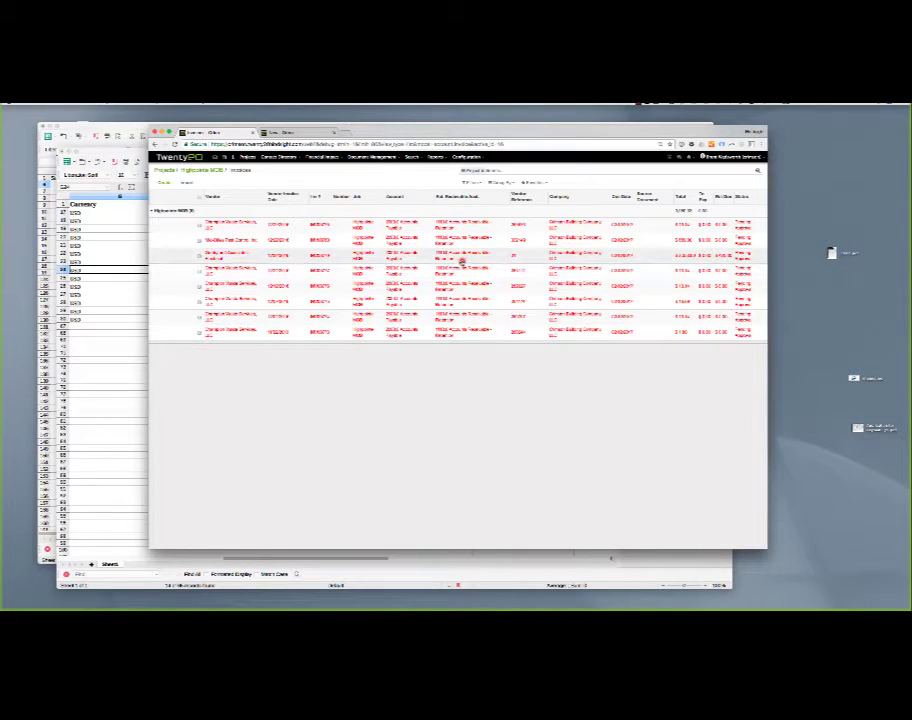
{"action": "left_click", "coordinate": [505, 181]}
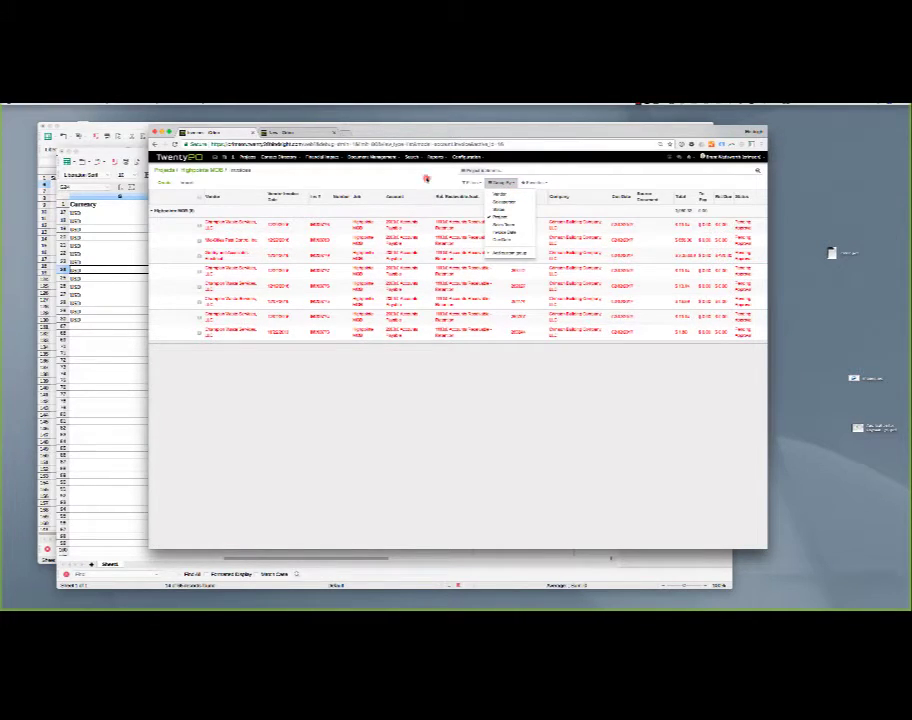
{"action": "left_click", "coordinate": [484, 268]}
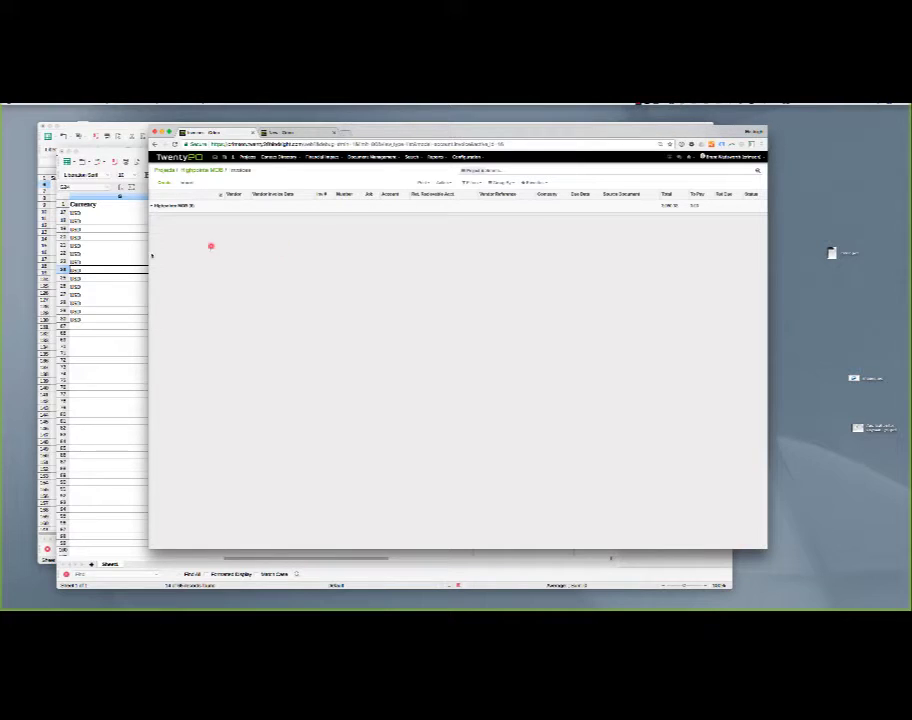
{"action": "left_click", "coordinate": [179, 325]}
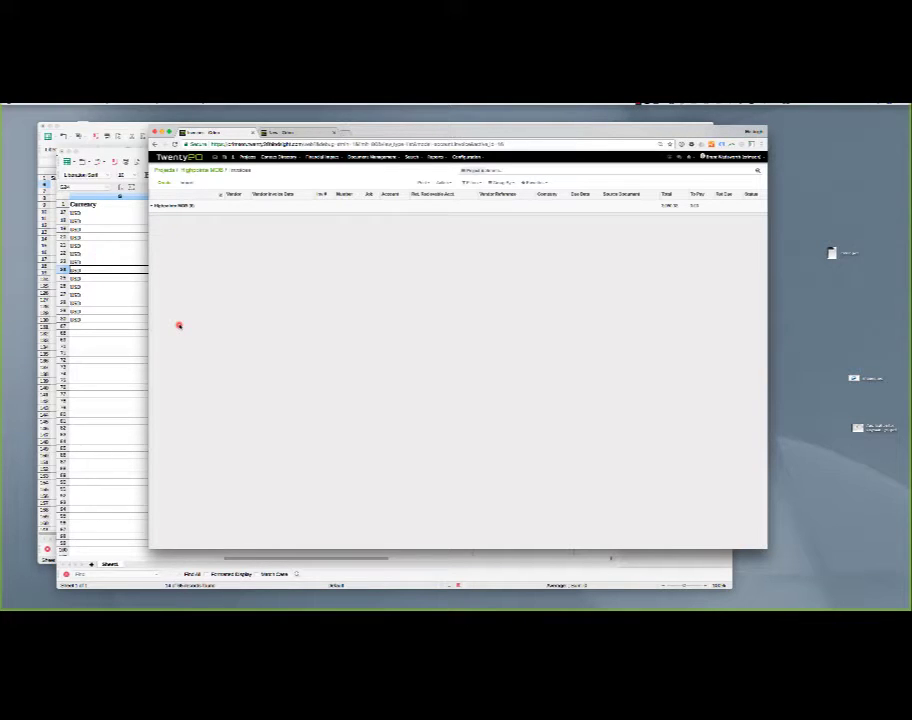
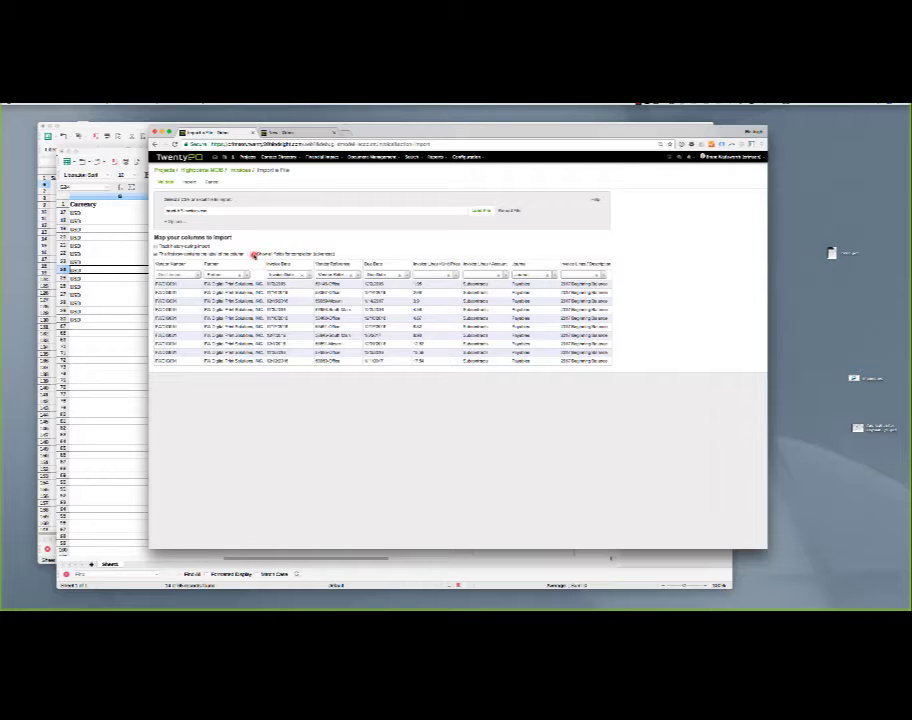
Enable showing all fields for completion in the column mapping of the invoice import file
{"action": "left_click", "coordinate": [254, 255]}
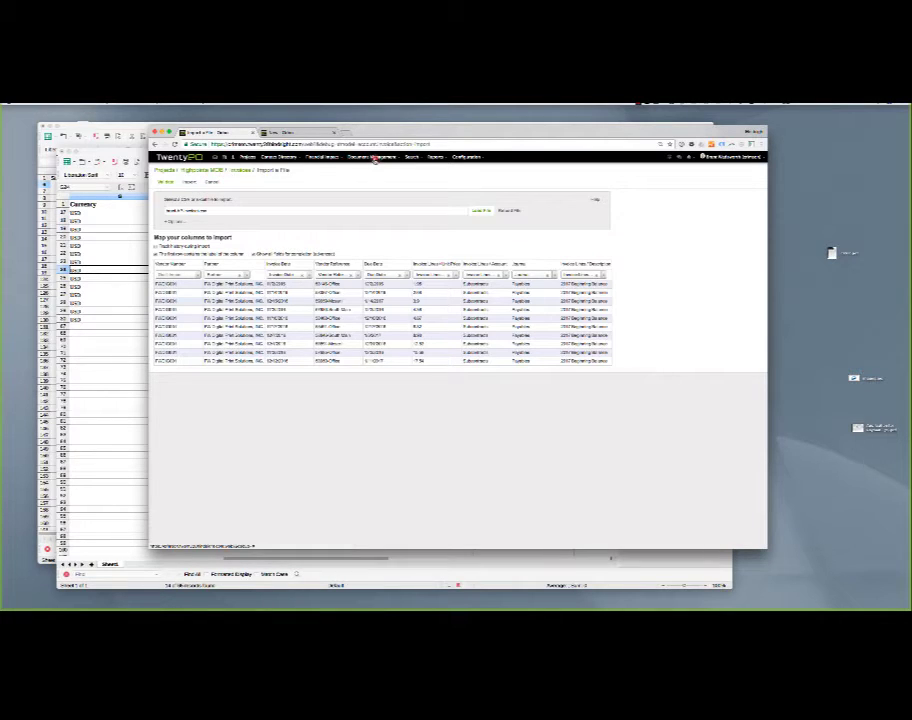
Open the list of all vendor invoices and remove its default grouping by vendor and project
{"action": "left_click", "coordinate": [320, 157]}
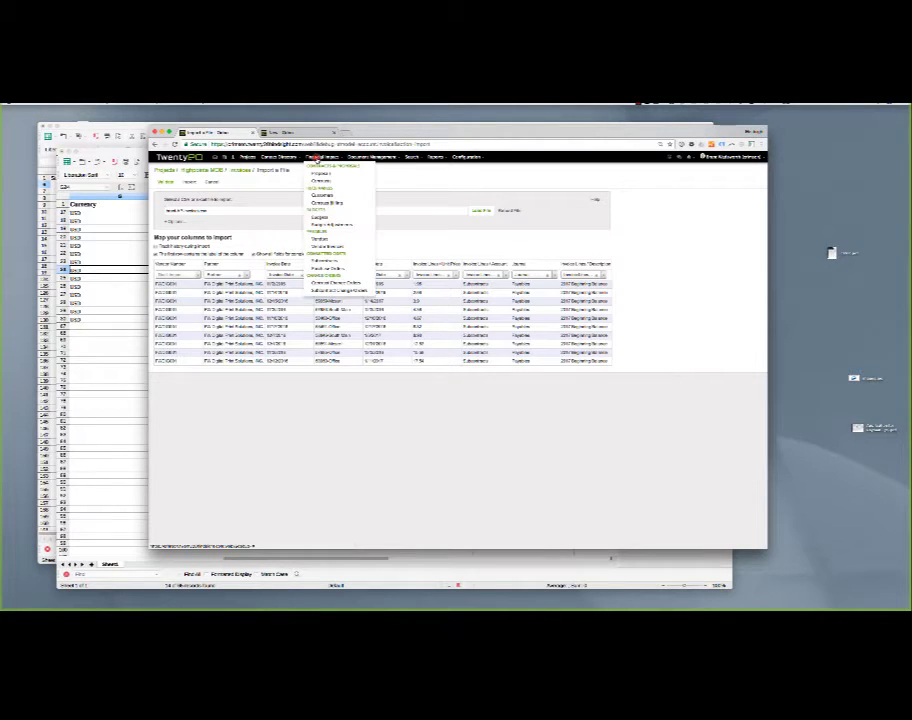
{"action": "left_click", "coordinate": [326, 246]}
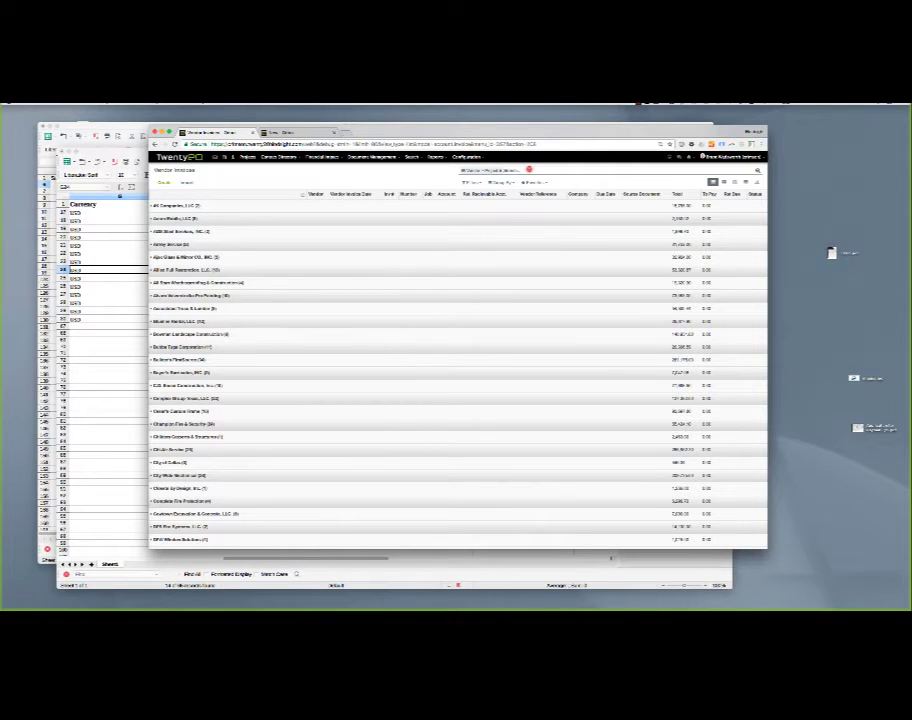
{"action": "left_click", "coordinate": [528, 170]}
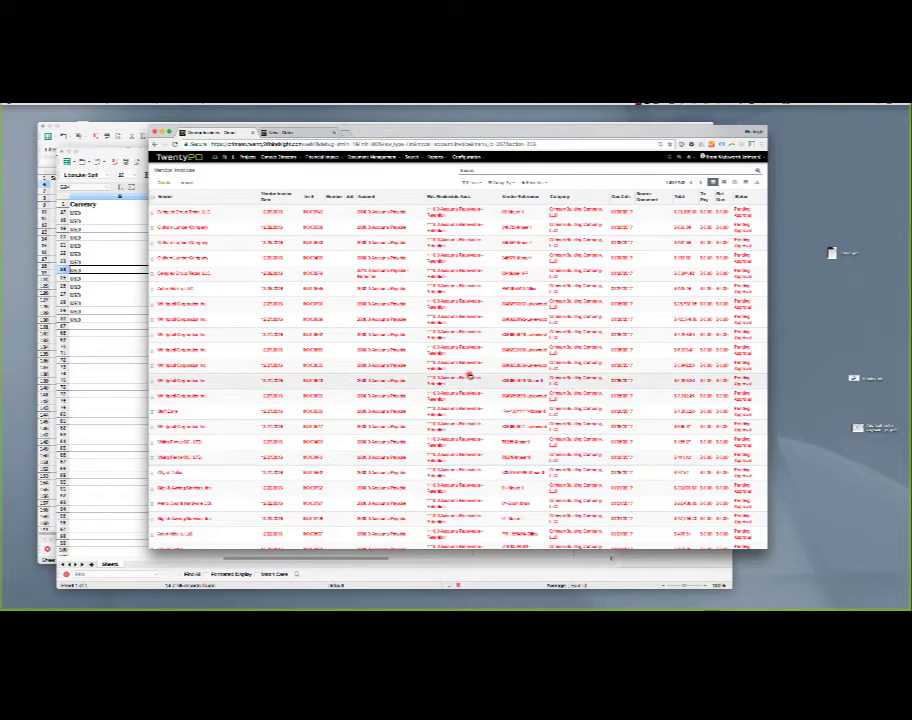
{"action": "left_click", "coordinate": [287, 197]}
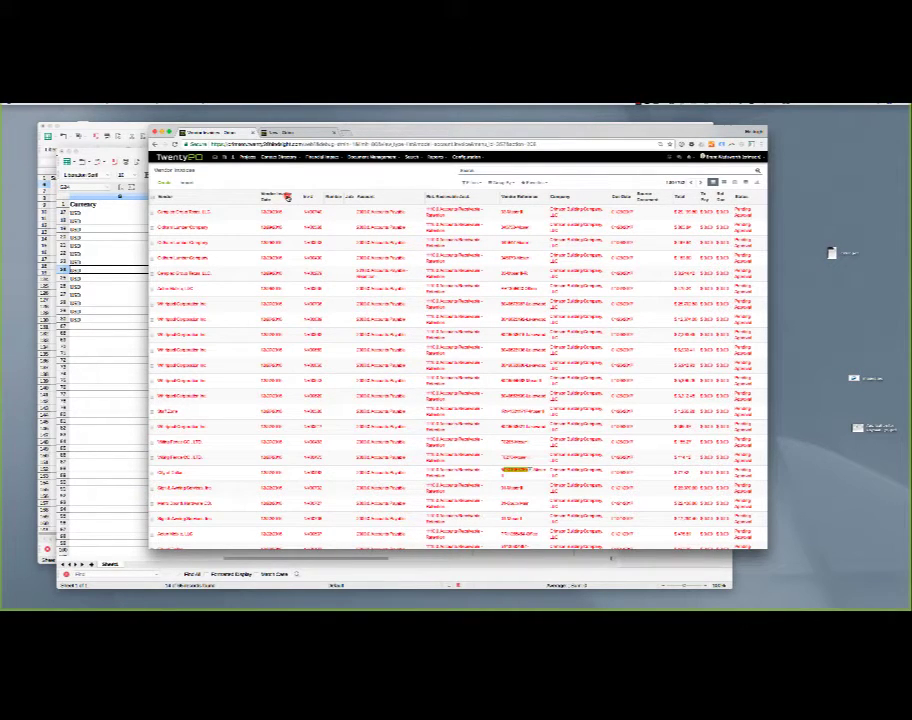
Review the grouping options, select all vendor invoices on the page, and show the actions available for them
{"action": "left_click", "coordinate": [503, 183]}
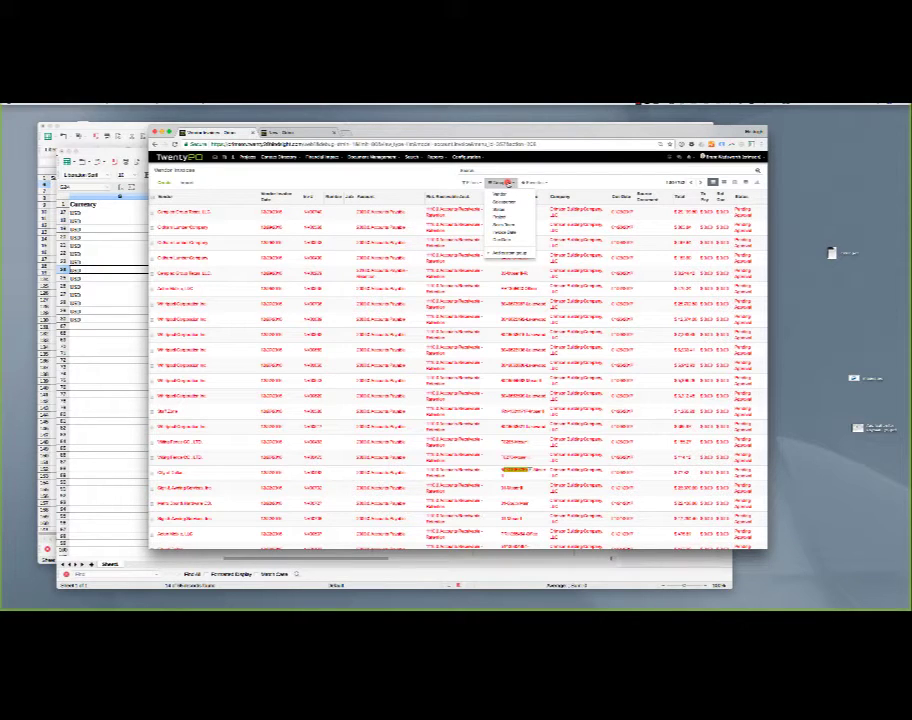
{"action": "left_click", "coordinate": [434, 203]}
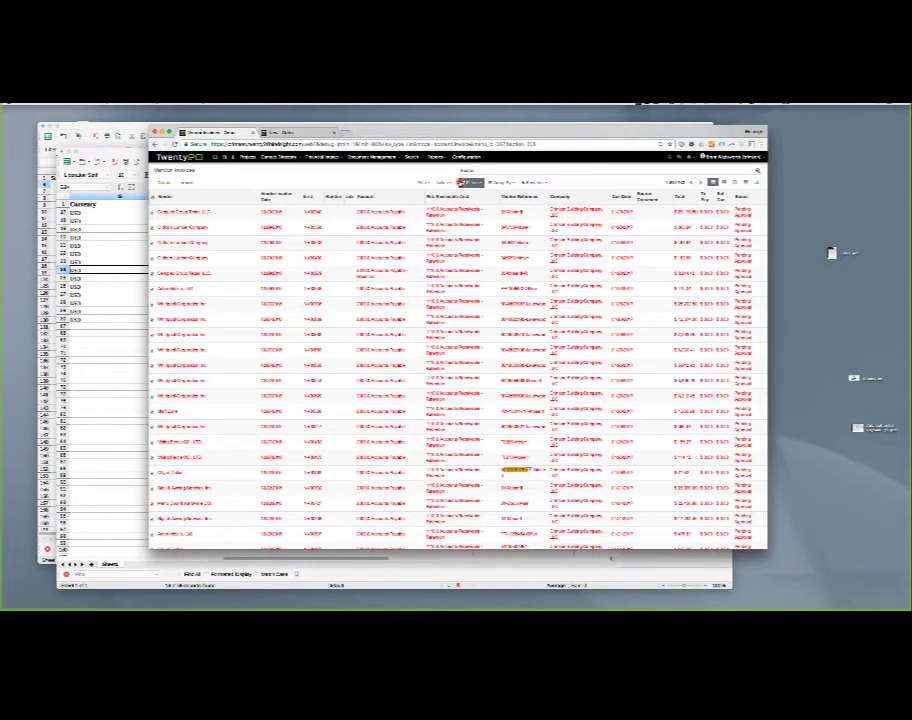
{"action": "left_click", "coordinate": [442, 183]}
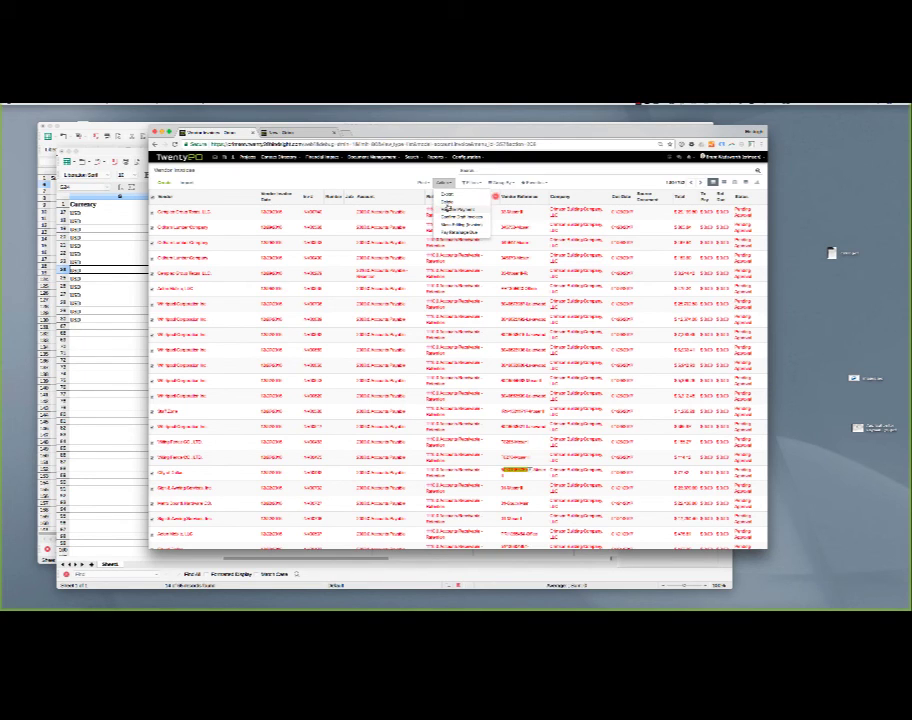
{"action": "left_click", "coordinate": [645, 101]}
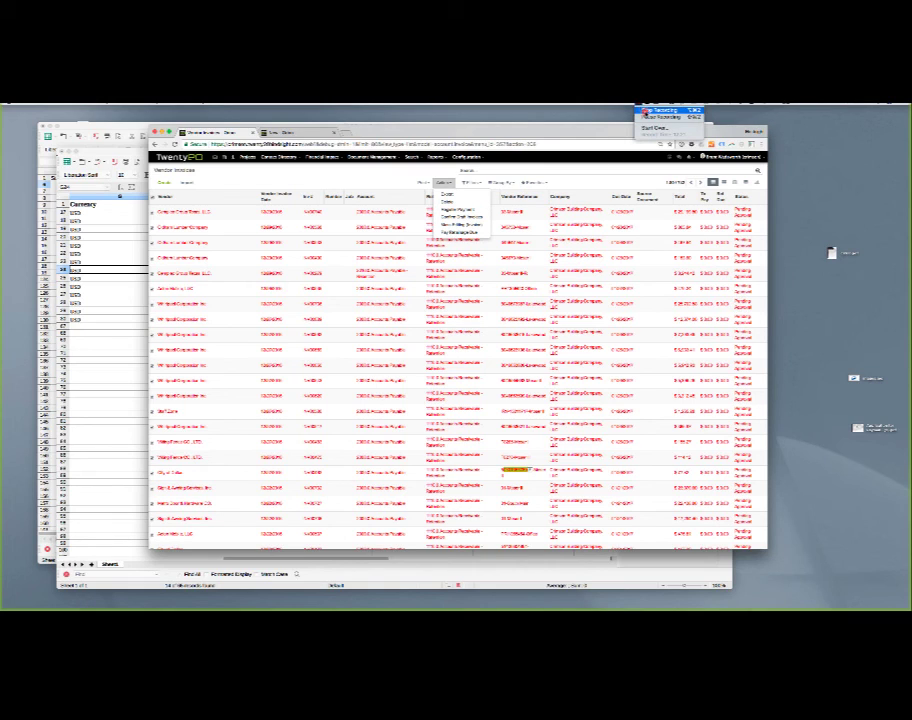